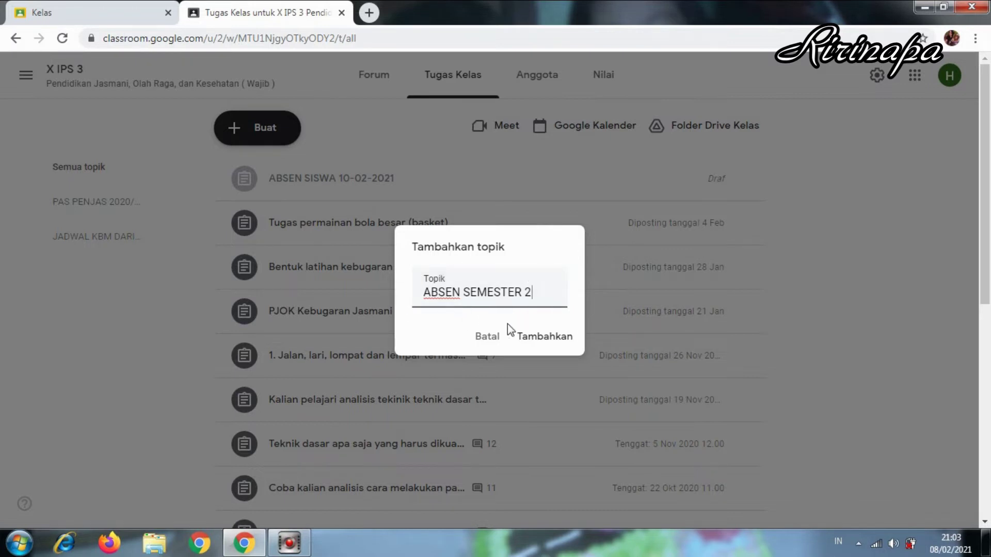
# Add the topic ABSEN SEMESTER 2 to the class and start a new quiz assignment (Tugas kuis)
pyautogui.click(539, 341)
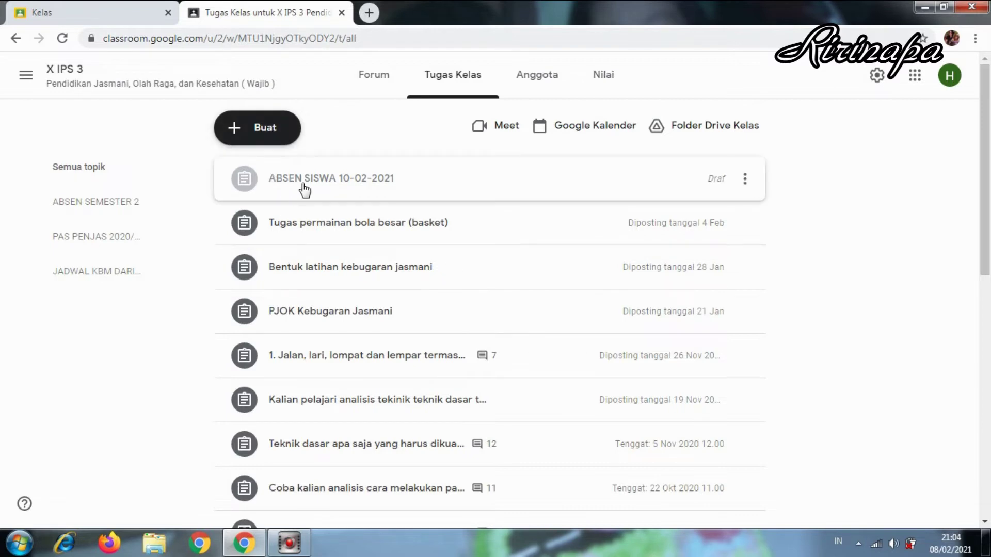
pyautogui.click(266, 130)
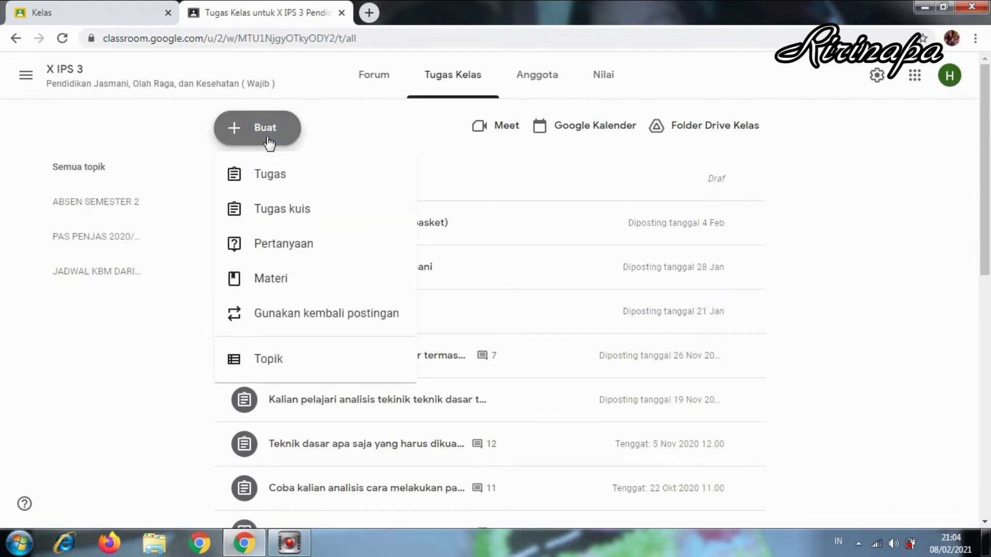
pyautogui.click(284, 212)
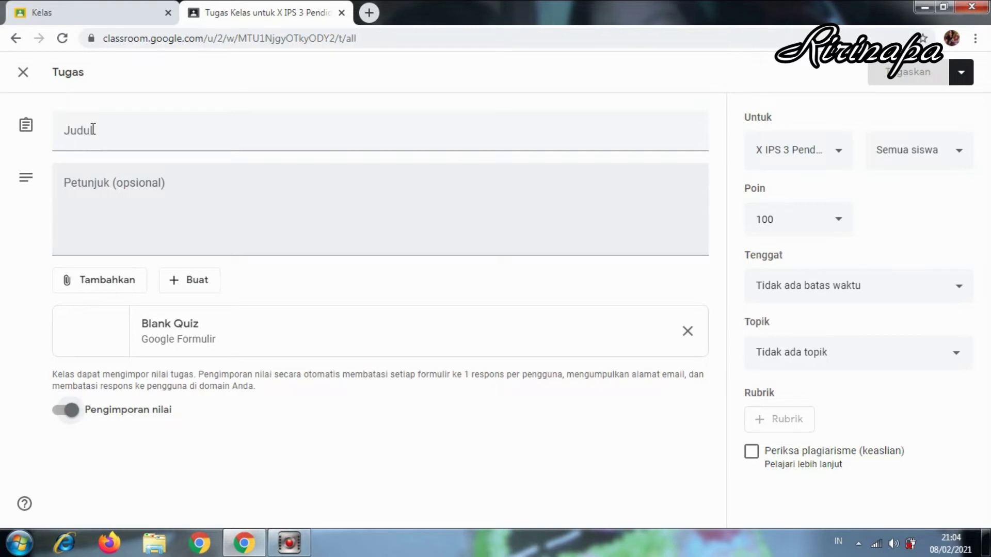
# Title the quiz assignment "ABSEN SISWA 10-02-2021"
pyautogui.click(68, 134)
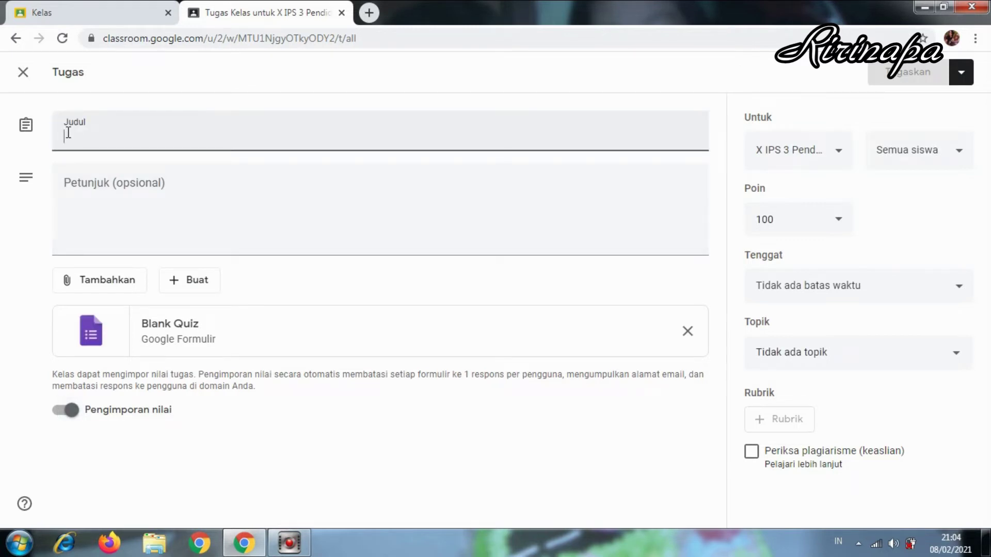
pyautogui.write('A')
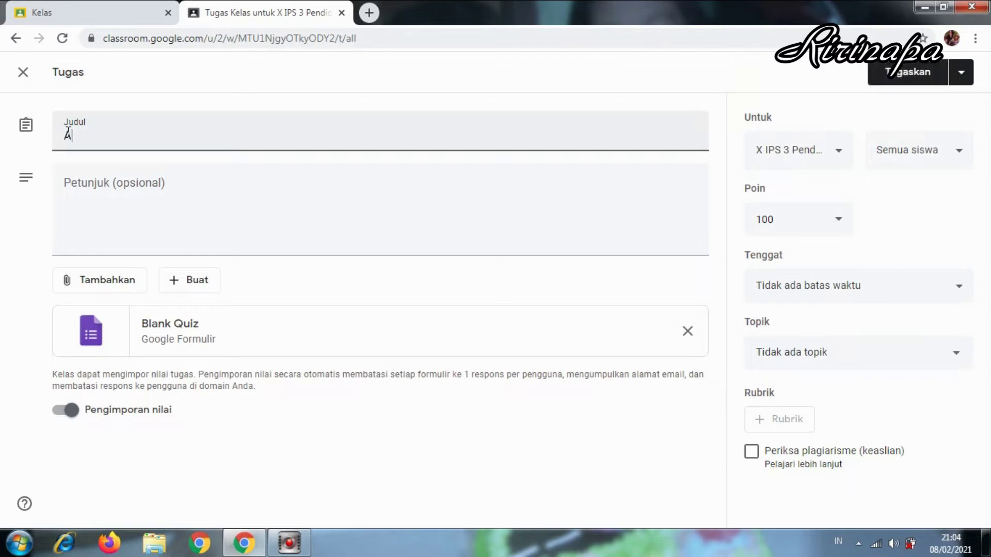
pyautogui.write('BSEN SISWA')
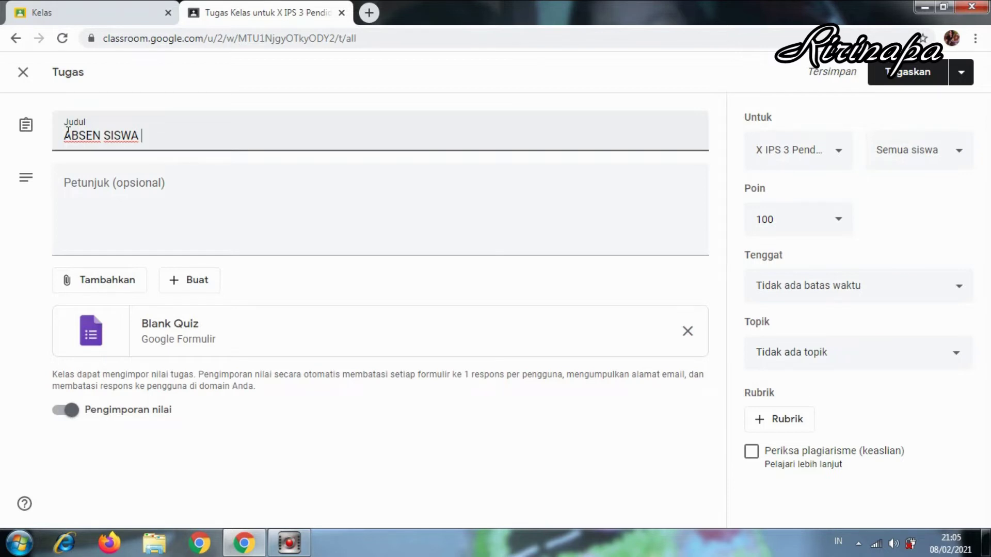
pyautogui.write('10')
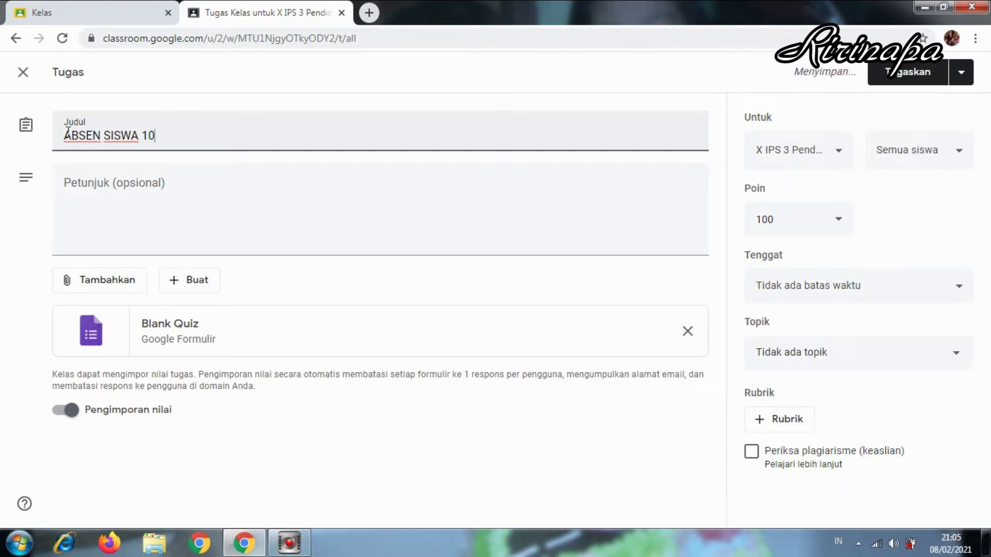
pyautogui.write('-02-2021')
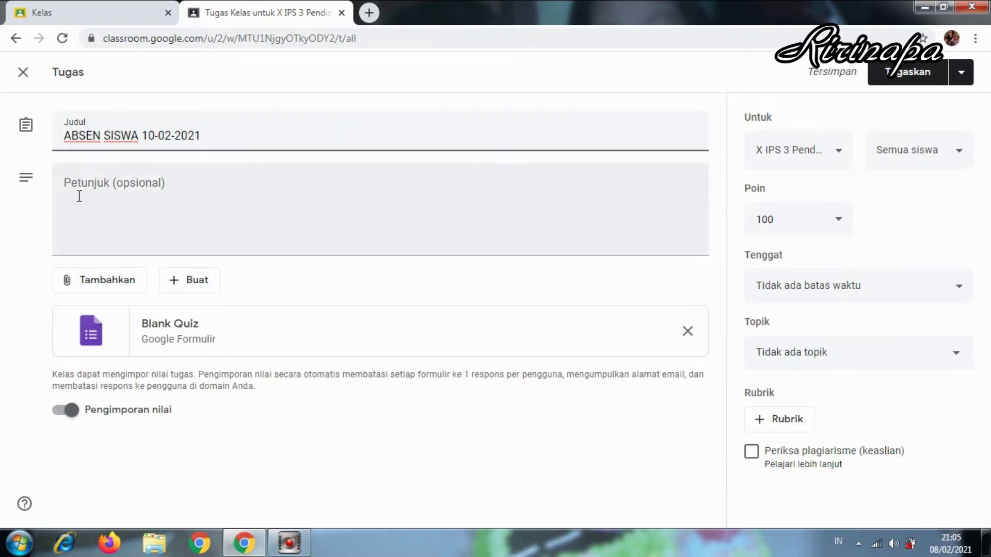
# Open the attached Blank Quiz in Google Forms and set its title to "ABSEN KELAS X IPS 3"
pyautogui.click(173, 324)
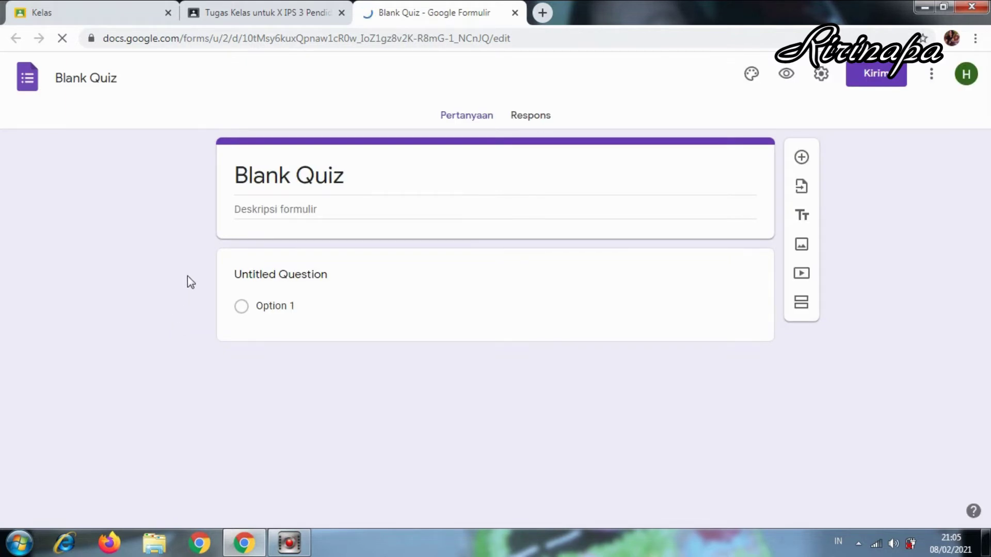
pyautogui.click(274, 181)
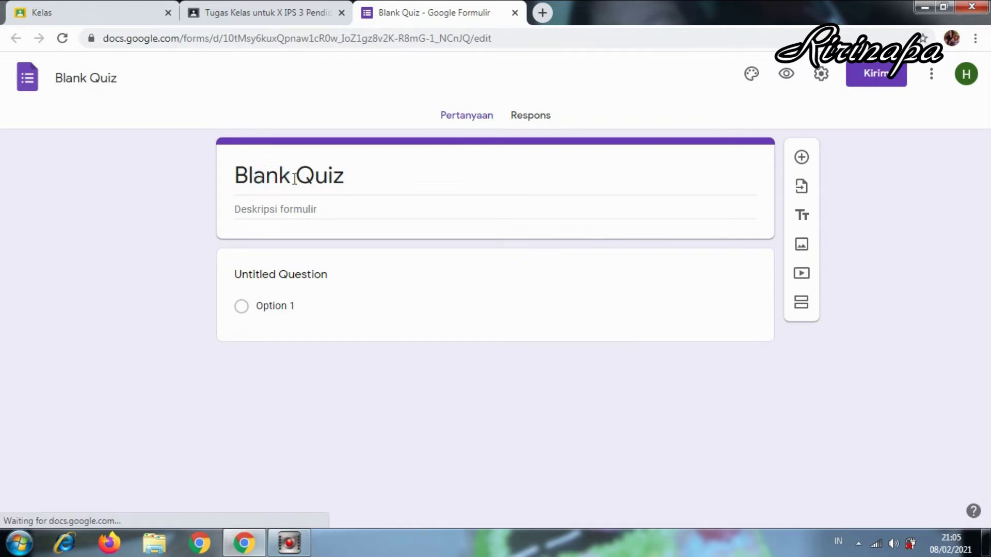
pyautogui.click(291, 178)
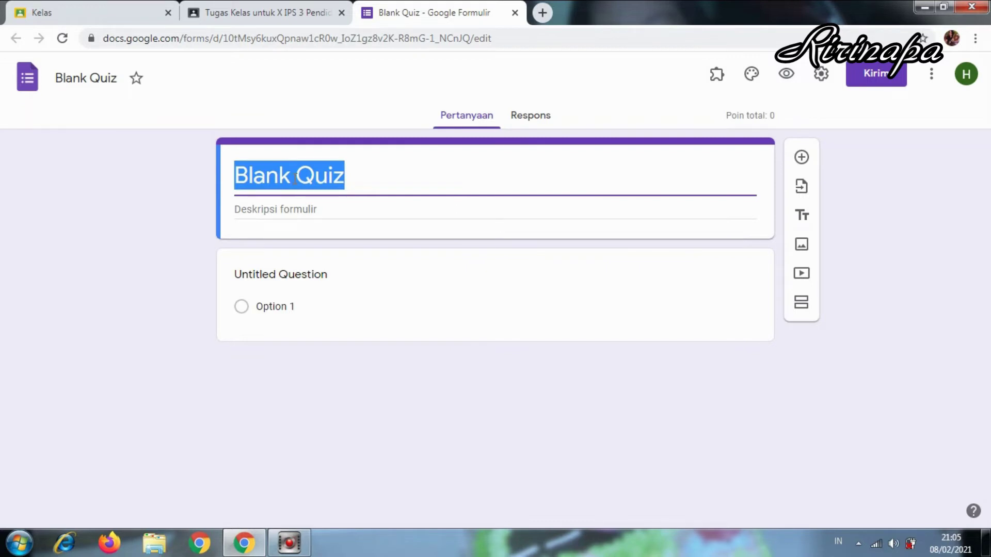
pyautogui.write('A')
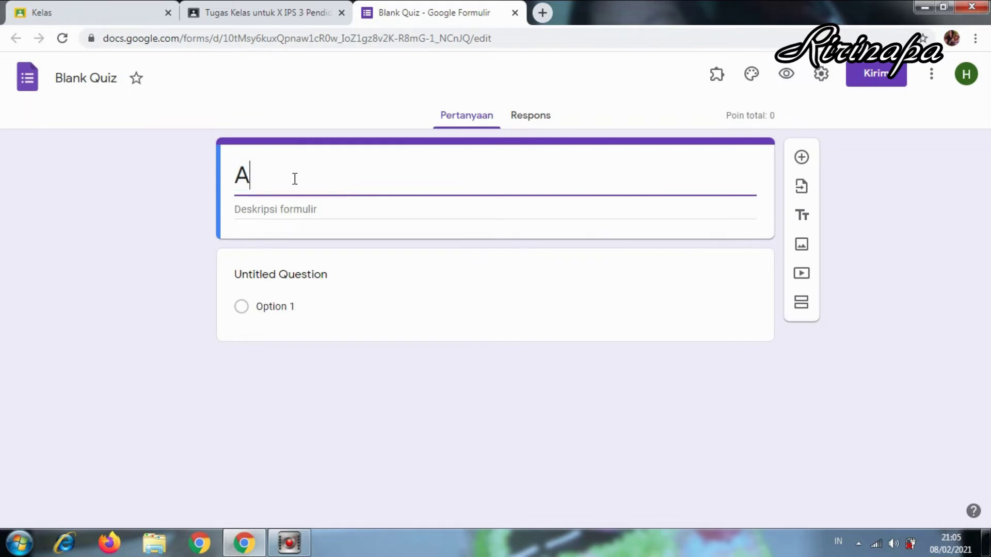
pyautogui.write('BSEN')
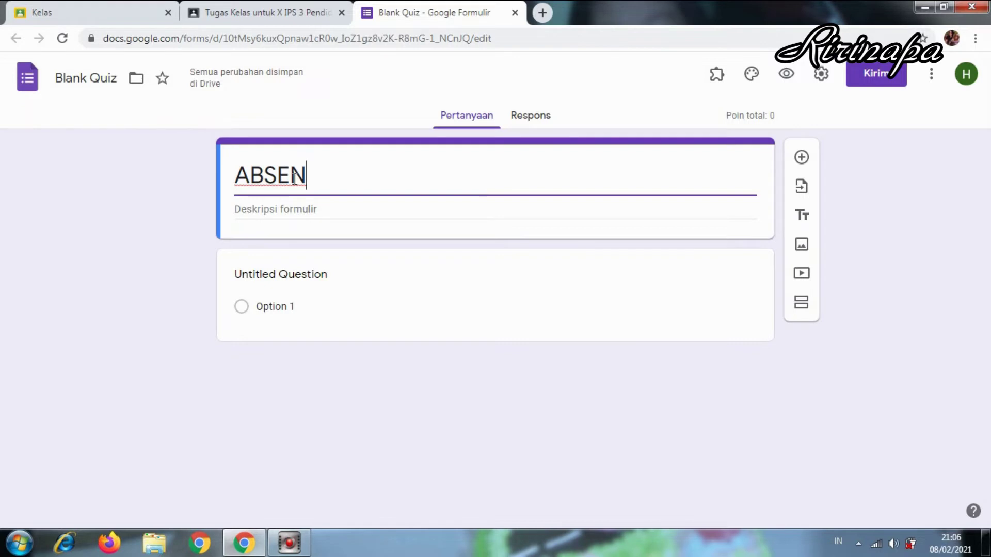
pyautogui.write('k')
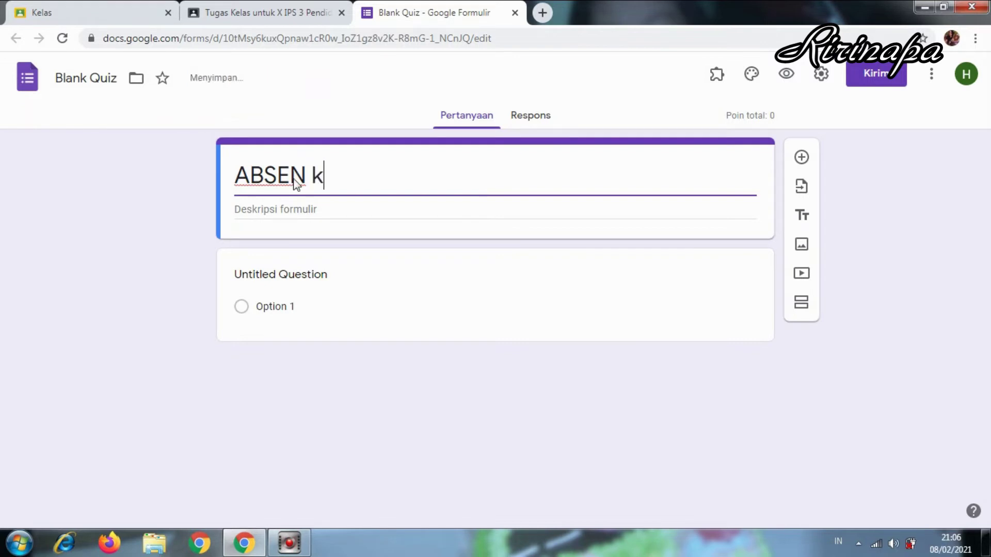
pyautogui.press('BackSpace')
pyautogui.write('KE')
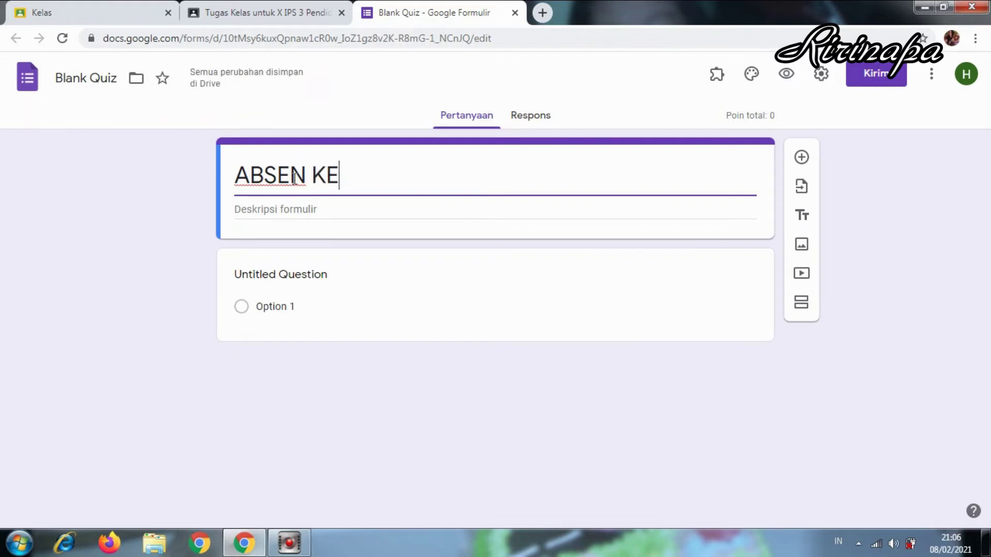
pyautogui.write('LAS')
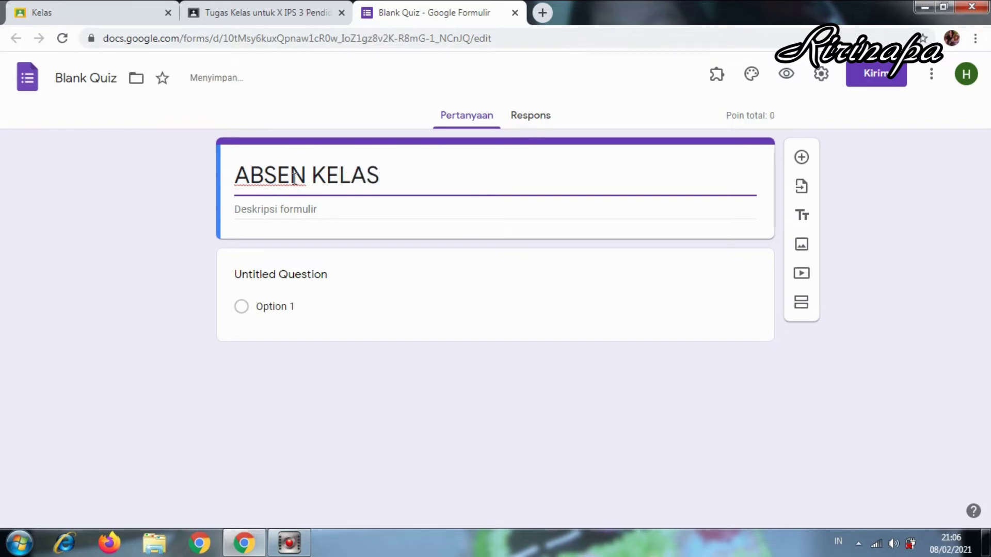
pyautogui.write(' X IPS #')
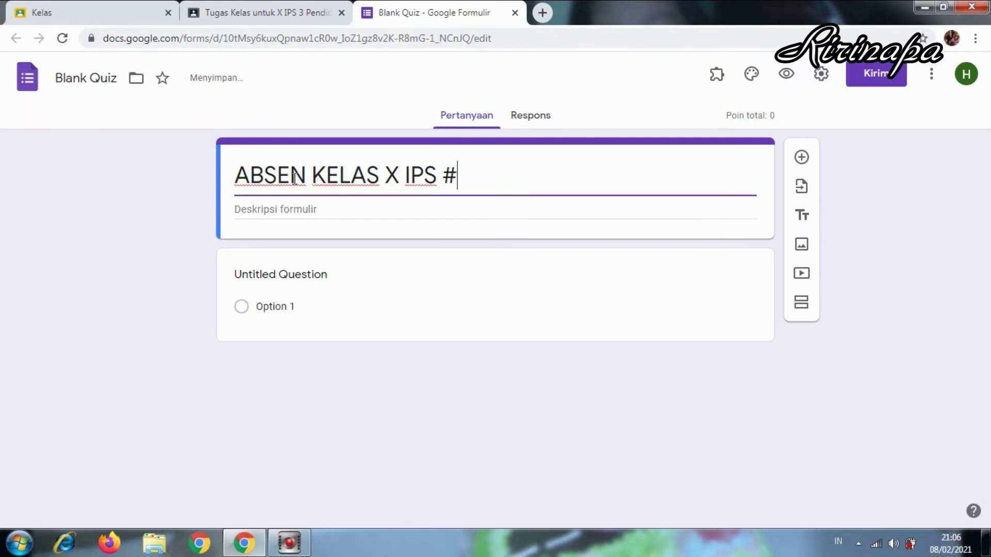
pyautogui.press('BackSpace')
pyautogui.write('3')
pyautogui.rightClick(296, 188)
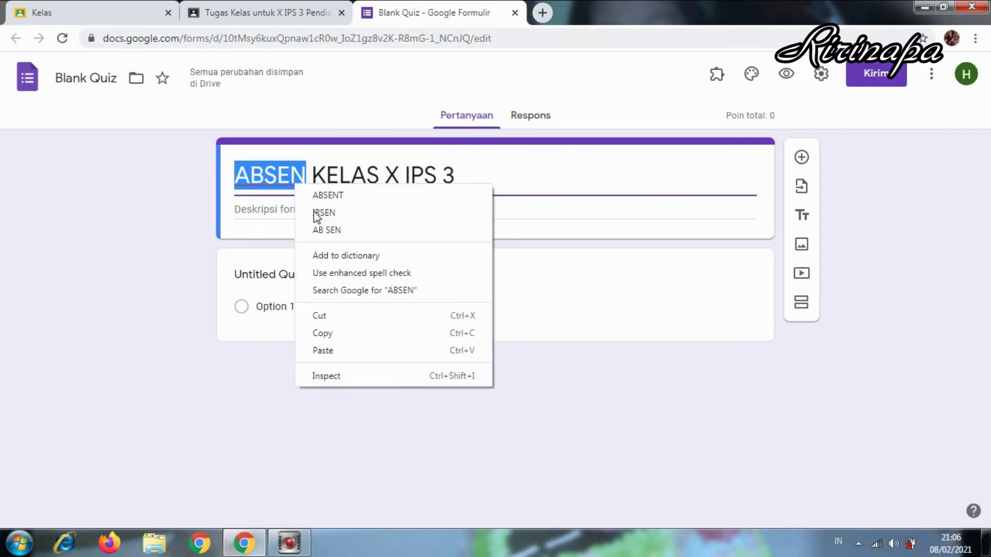
# Enter "SILahkan isi daftar hadir terlebih dahulu" as the form description
pyautogui.click(273, 205)
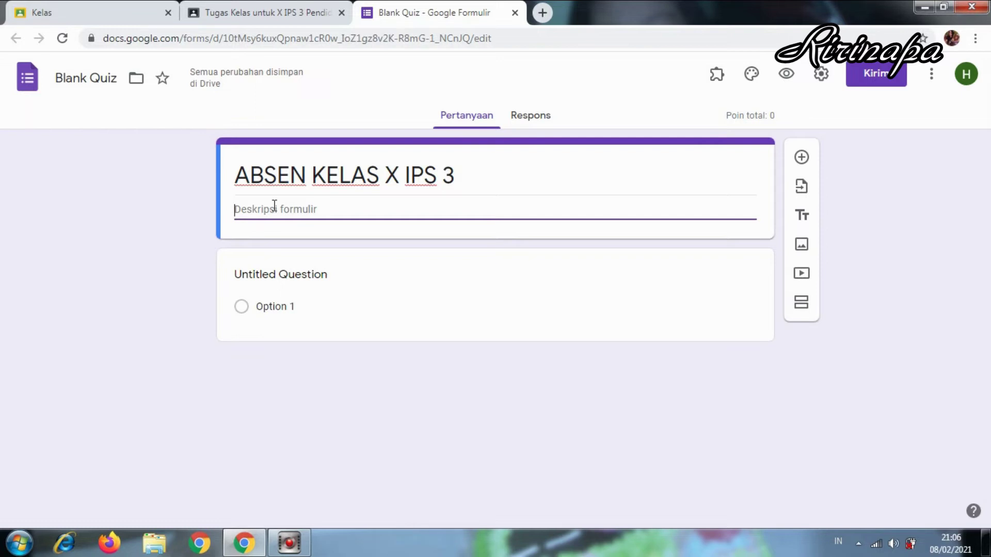
pyautogui.write('s')
pyautogui.write('I')
pyautogui.write('Lahkan ')
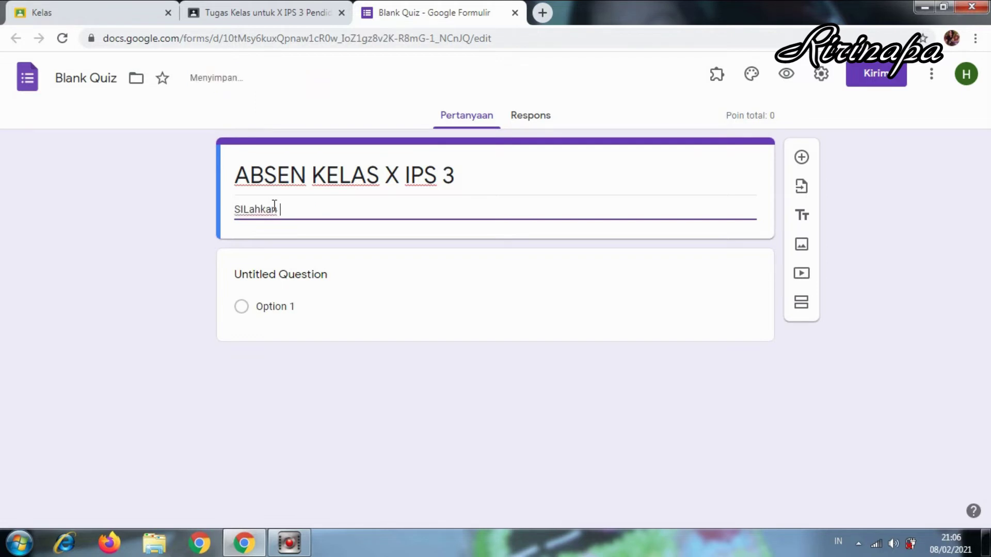
pyautogui.write('isi daftar hadir')
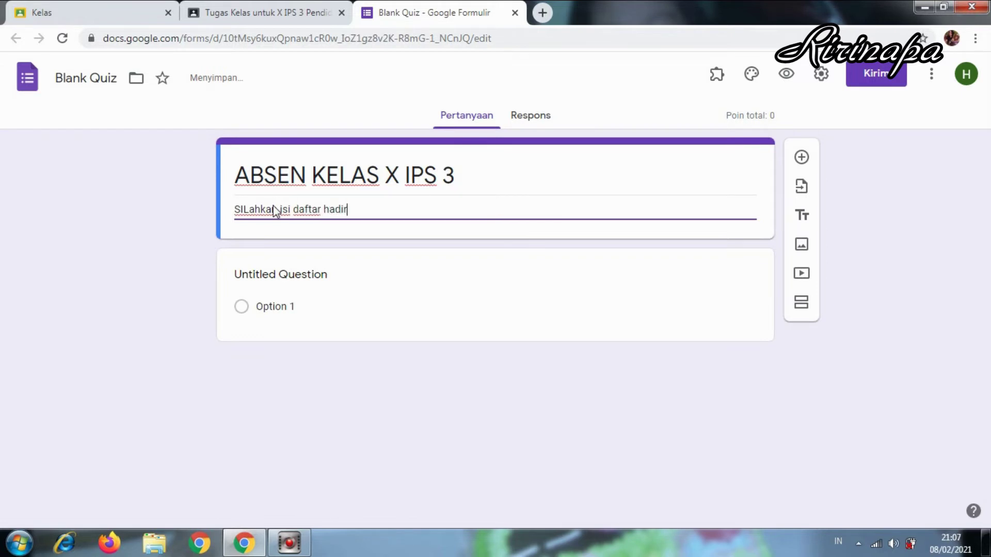
pyautogui.write(' terlebu')
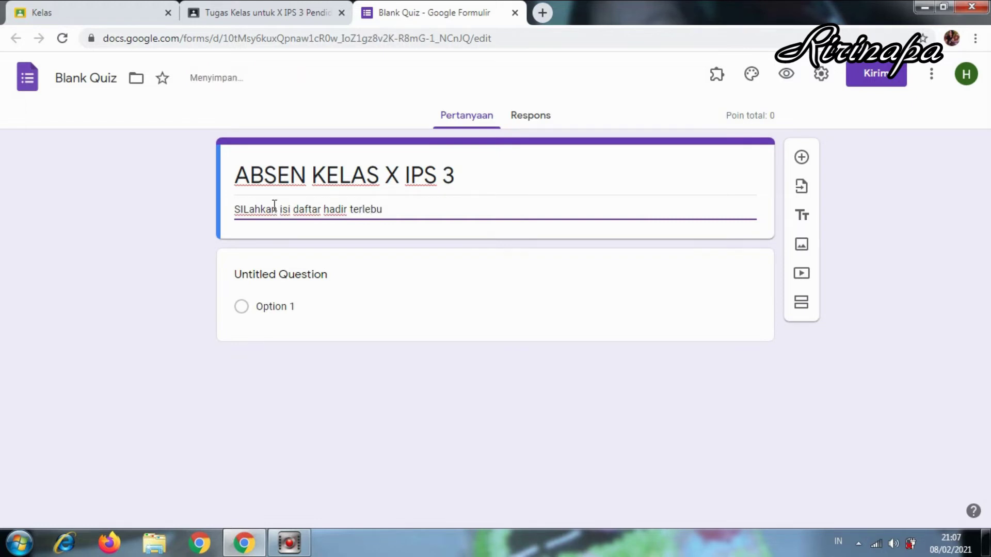
pyautogui.press('BackSpace')
pyautogui.write('ih dahulu')
# Copy the form title "ABSEN KELAS X IPS 3" and use it to replace the Blank Quiz file name
pyautogui.click(457, 178)
pyautogui.hotkey('ctrl', 'a')
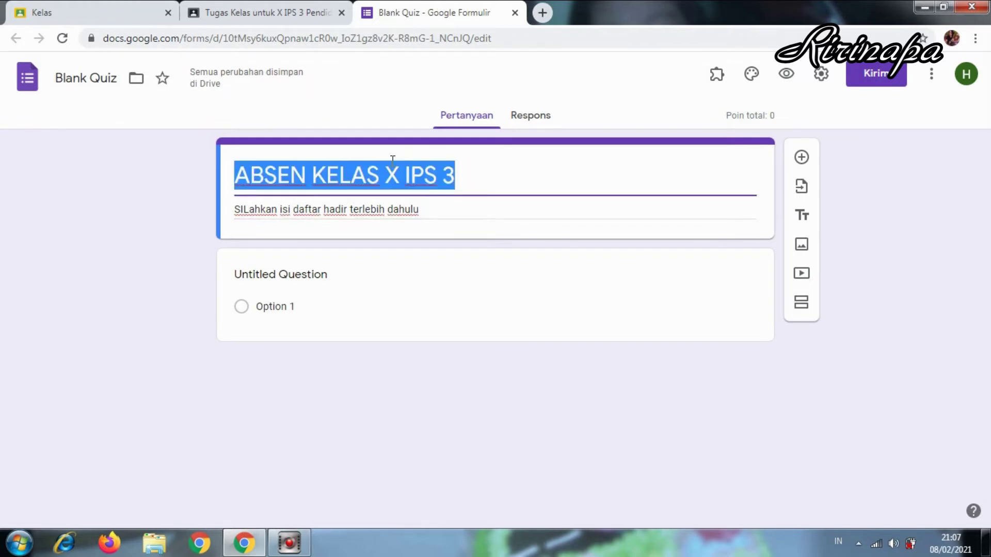
pyautogui.rightClick(393, 171)
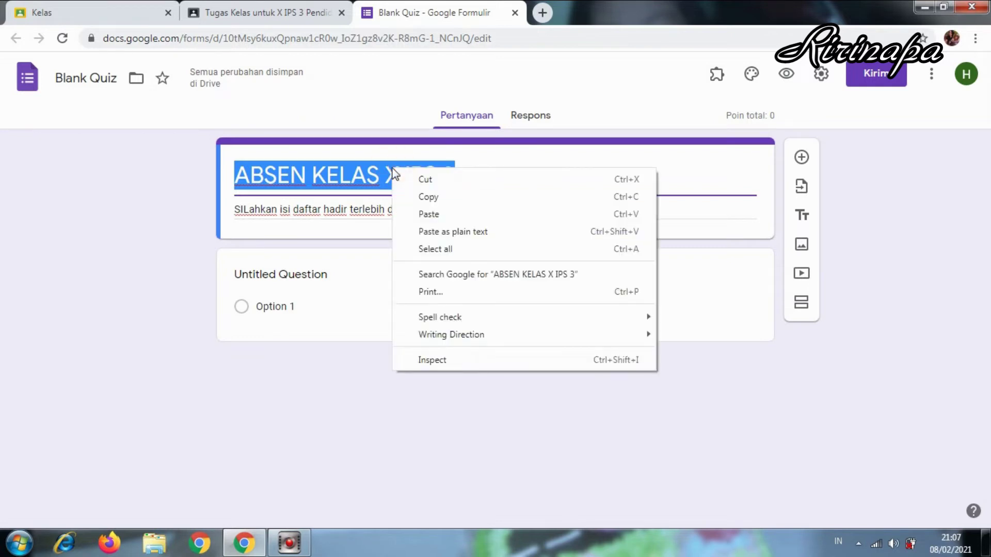
pyautogui.click(441, 200)
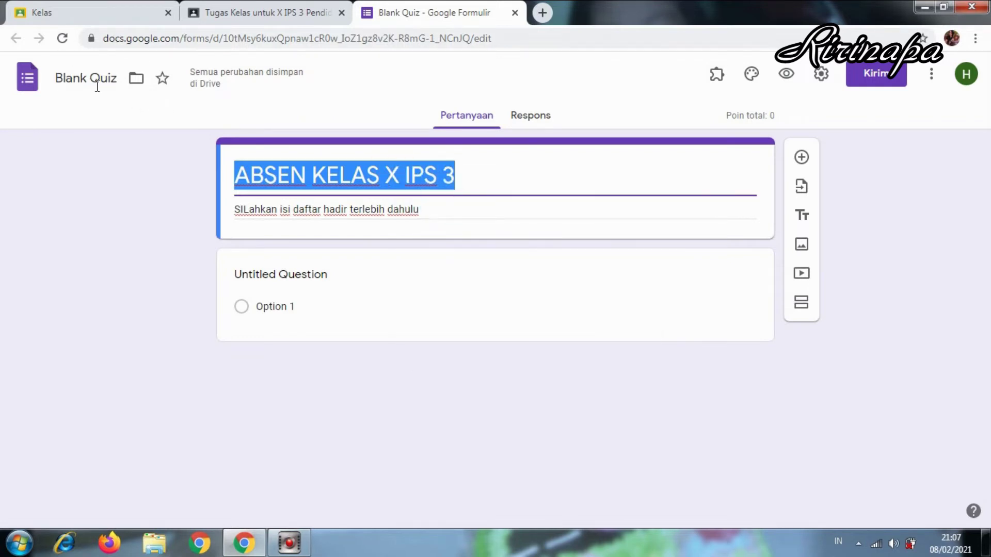
pyautogui.click(61, 78)
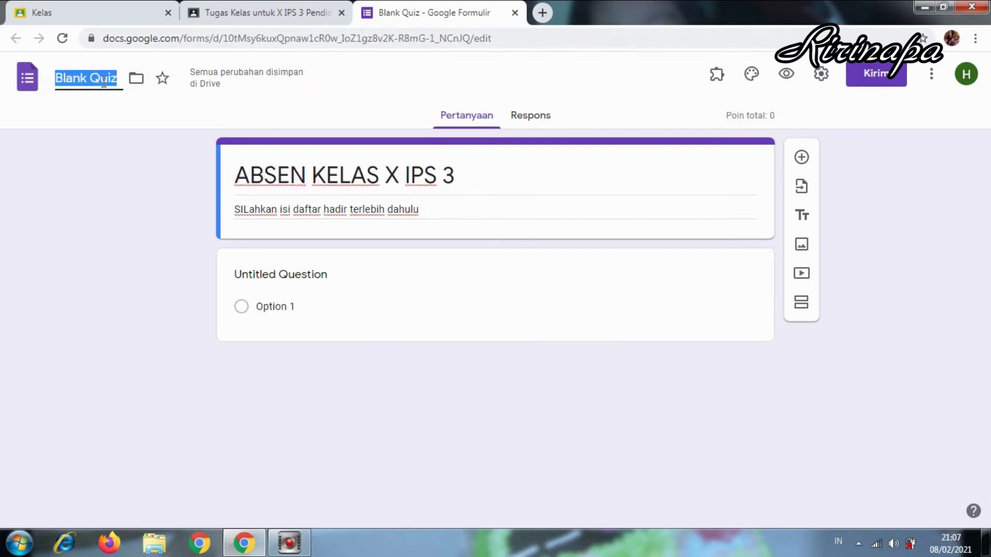
pyautogui.rightClick(87, 78)
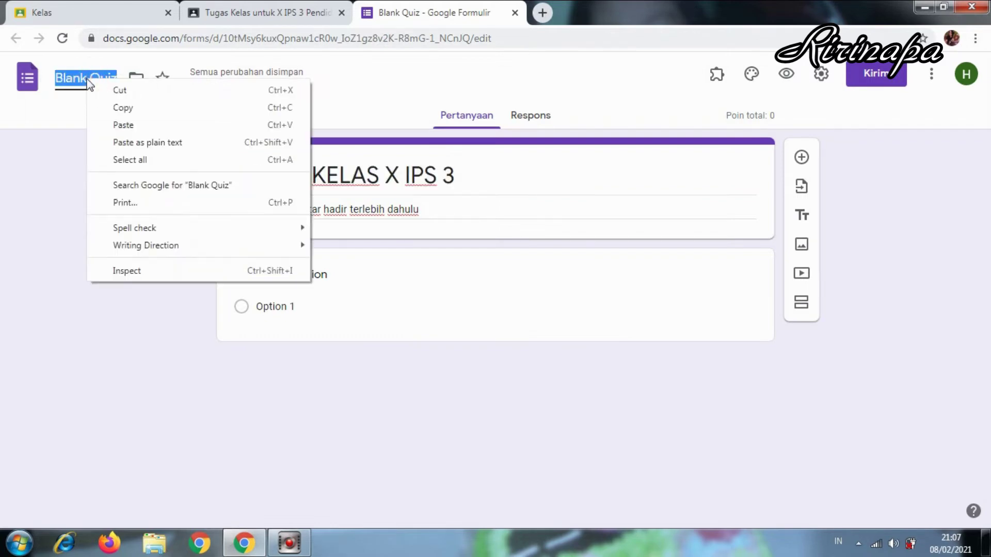
pyautogui.click(122, 125)
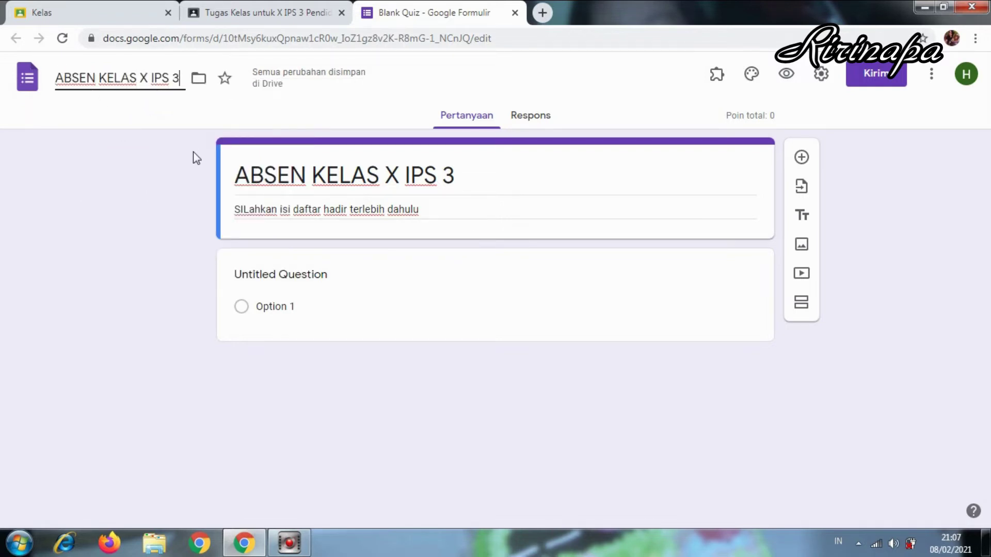
# Replace the untitled question's text with "Nama Lengkap Siswa"
pyautogui.click(312, 281)
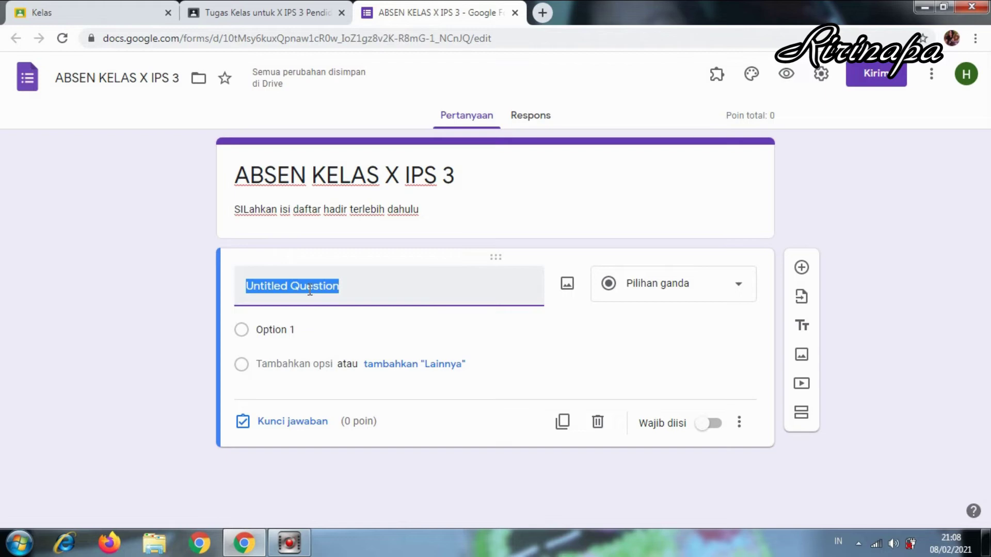
pyautogui.write('Na')
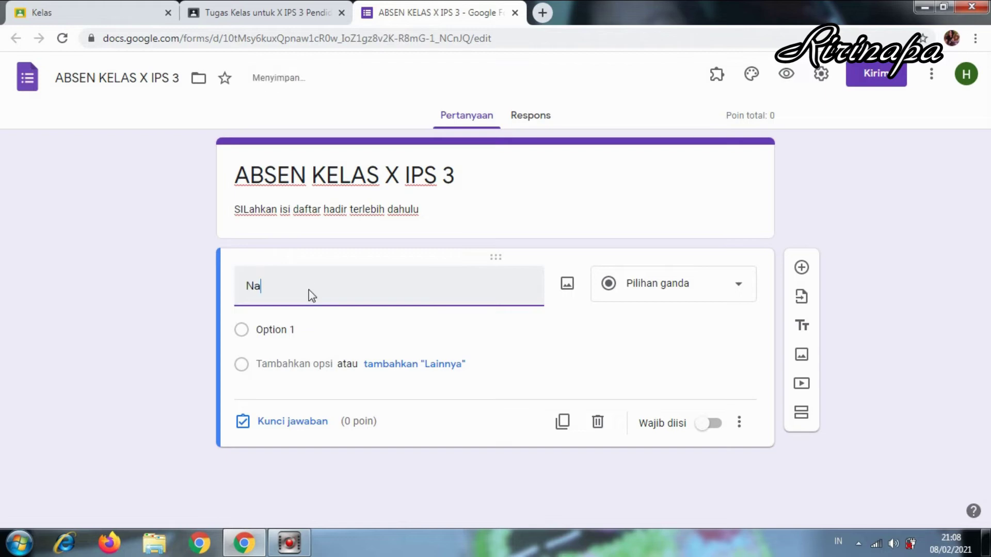
pyautogui.write('ma Lengkap Siswa')
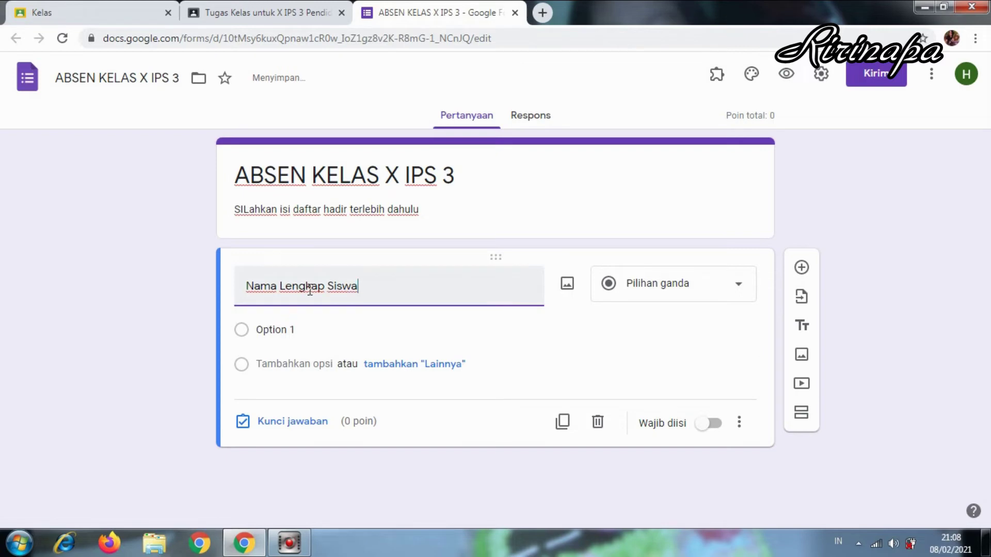
pyautogui.rightClick(311, 287)
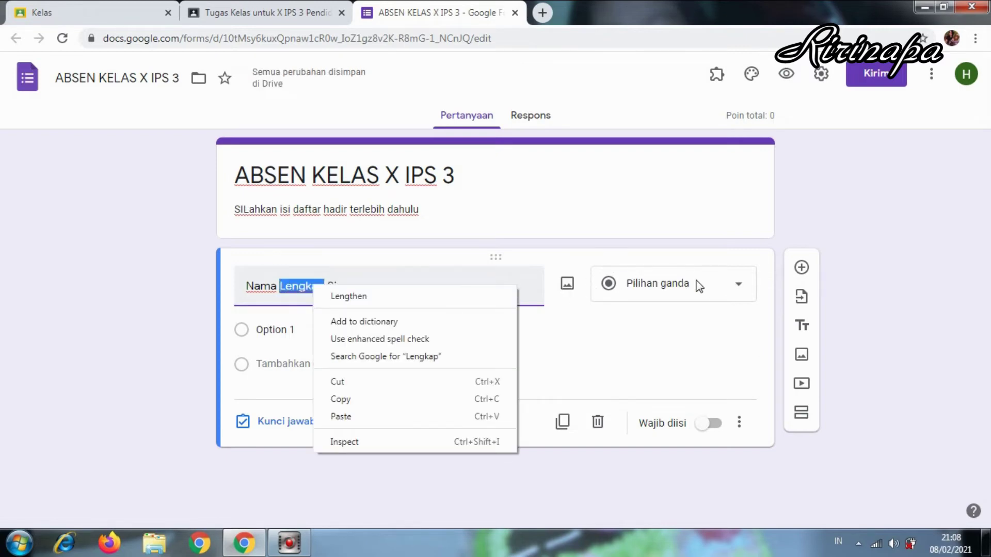
# Change the Nama Lengkap Siswa question to a short answer (Jawaban singkat) and make it required
pyautogui.click(739, 284)
pyautogui.click(739, 285)
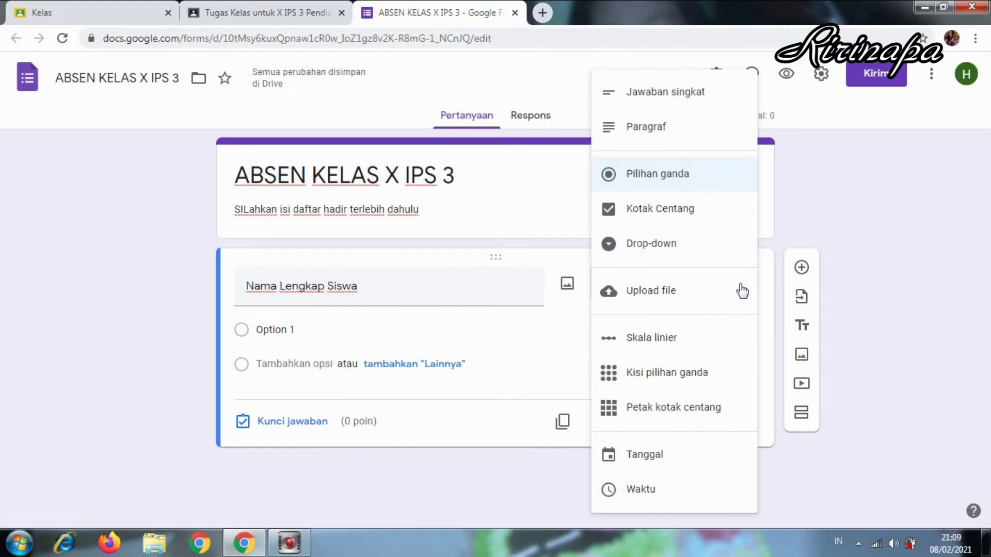
pyautogui.click(677, 102)
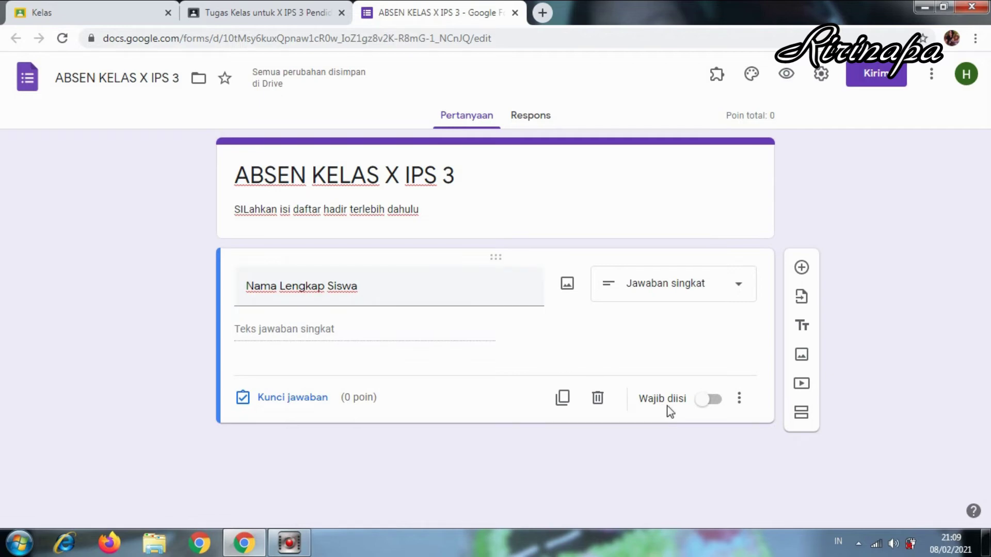
pyautogui.click(712, 400)
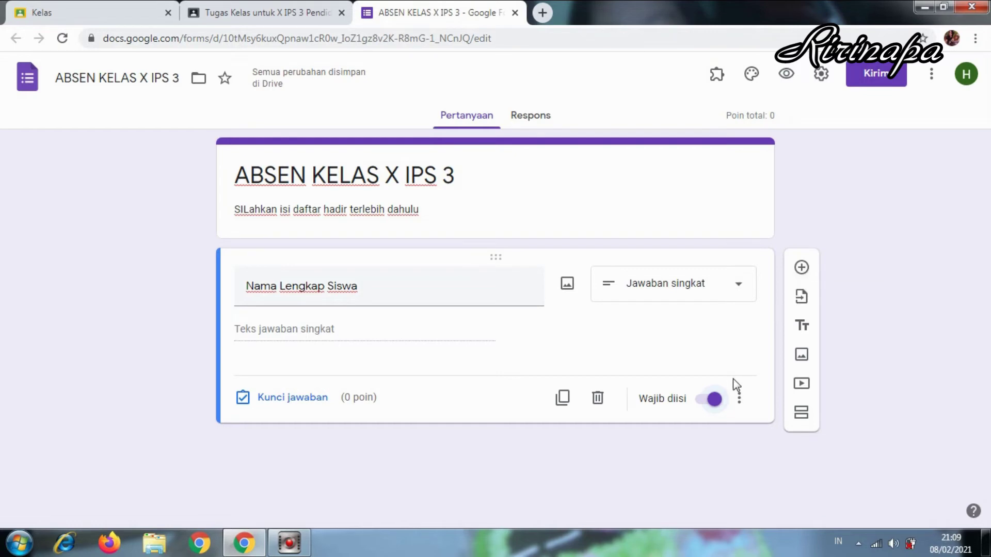
# Add a new question below Nama Lengkap Siswa and enter "Kehadiran" as its text
pyautogui.click(800, 267)
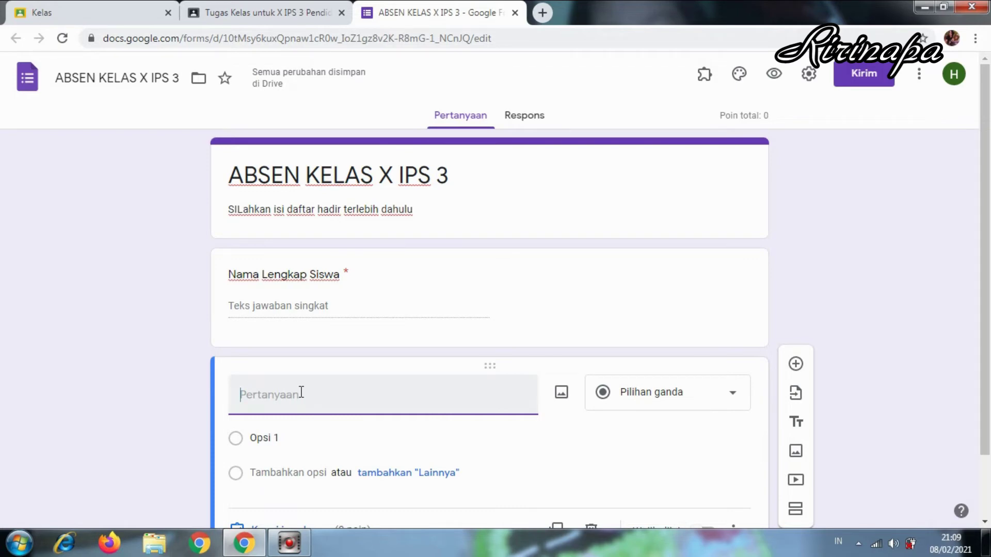
pyautogui.write('KEhadiran')
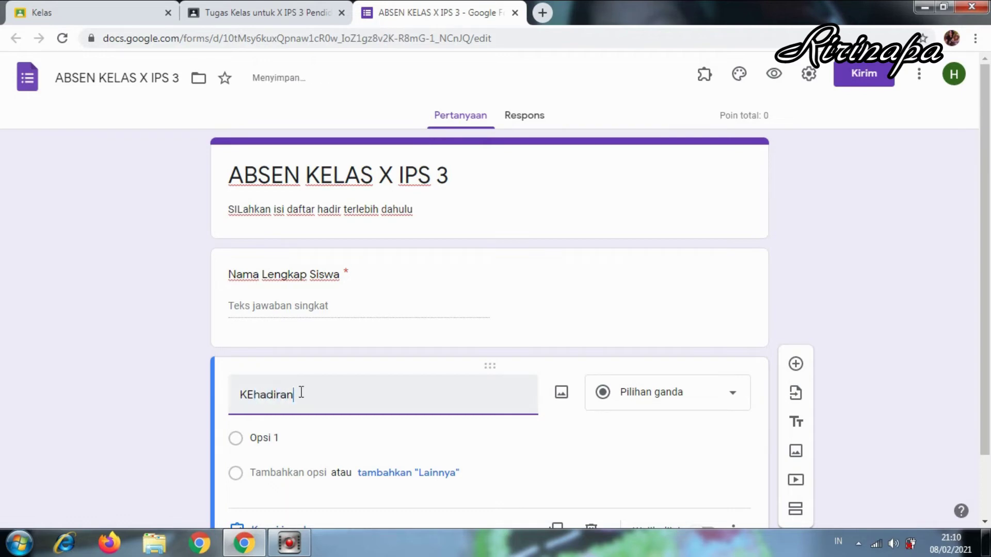
pyautogui.click(252, 396)
pyautogui.press('BackSpace')
pyautogui.write('e')
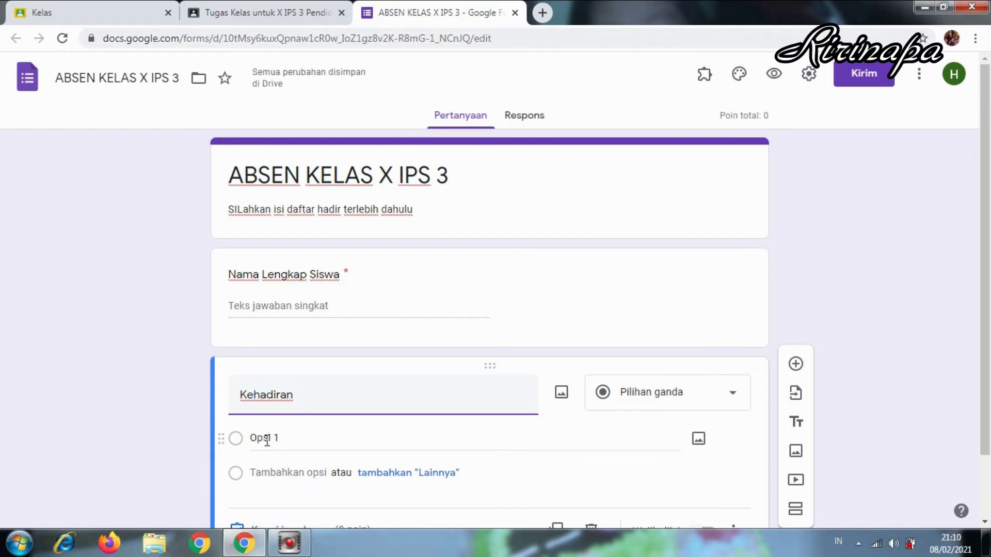
# Replace the Kehadiran question's first option with "Hadir" and add a "Lainnya" option
pyautogui.click(277, 437)
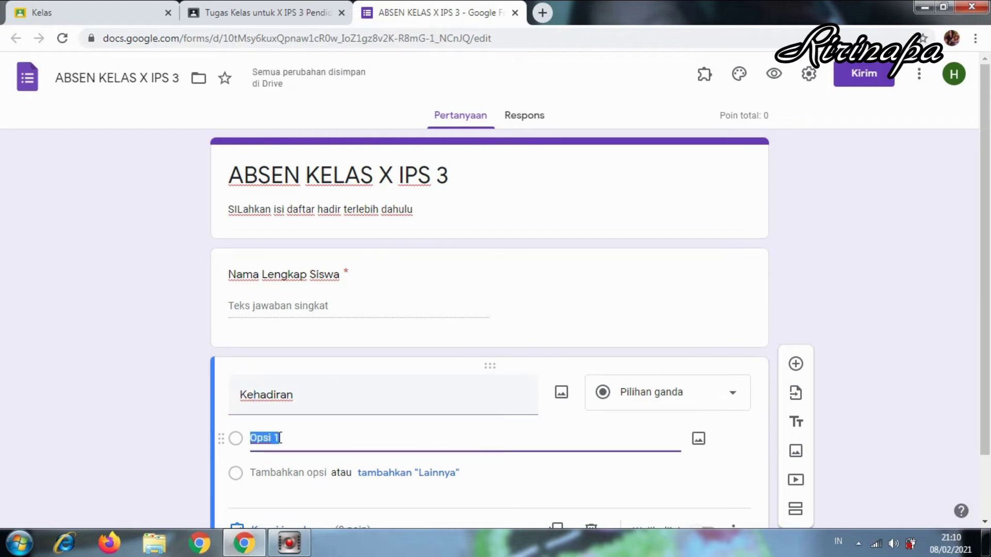
pyautogui.write('Hadi')
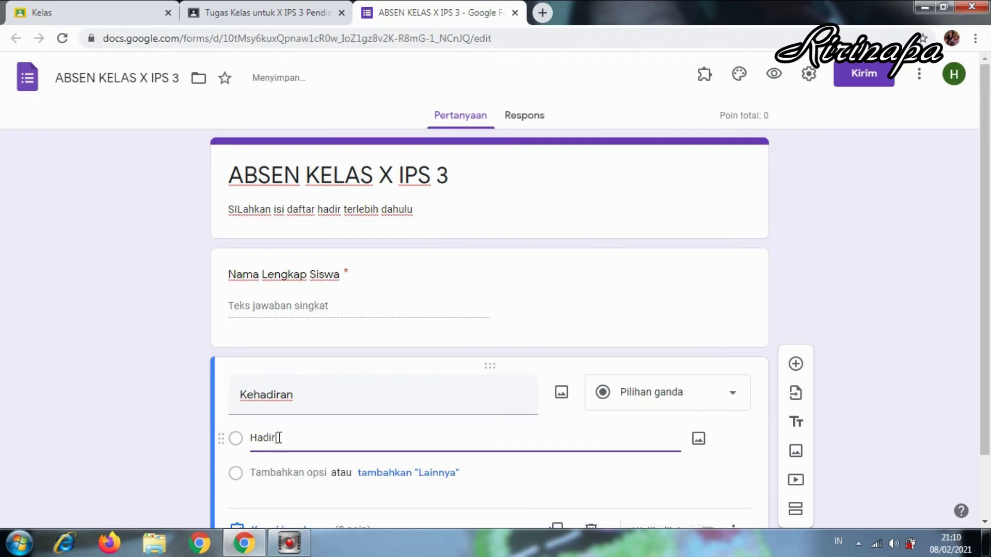
pyautogui.write('r')
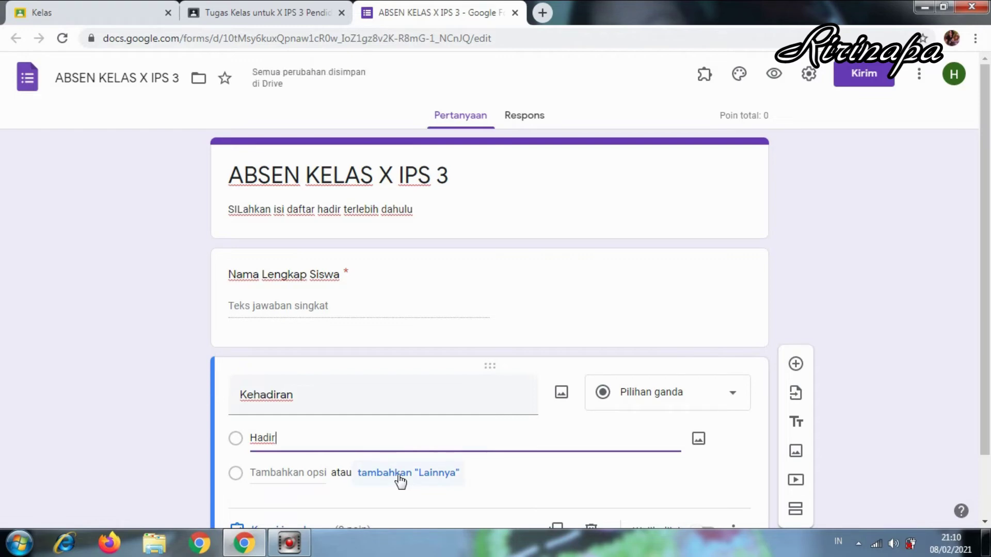
pyautogui.click(400, 481)
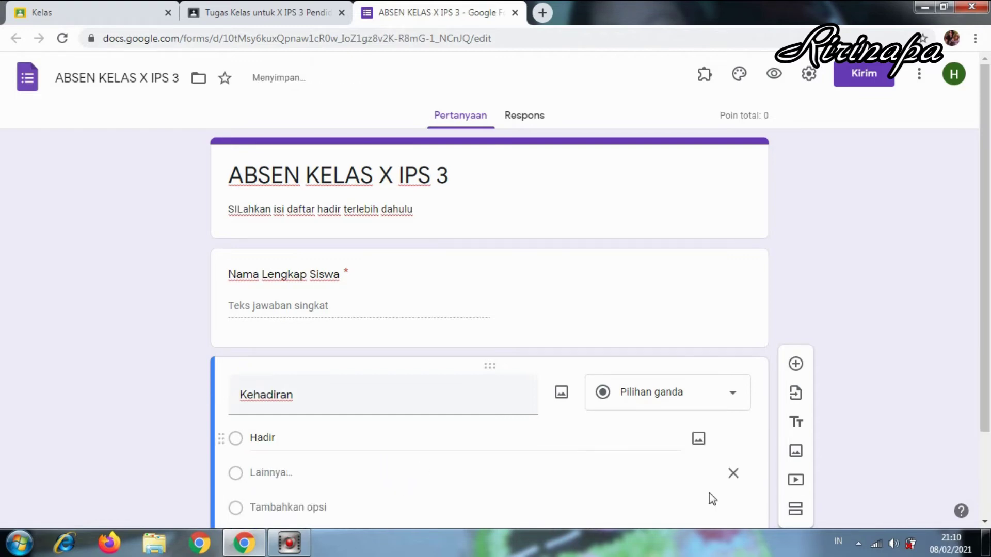
# Add "Sakit" and "Ijin" as further answer options to the Kehadiran question
pyautogui.click(984, 522)
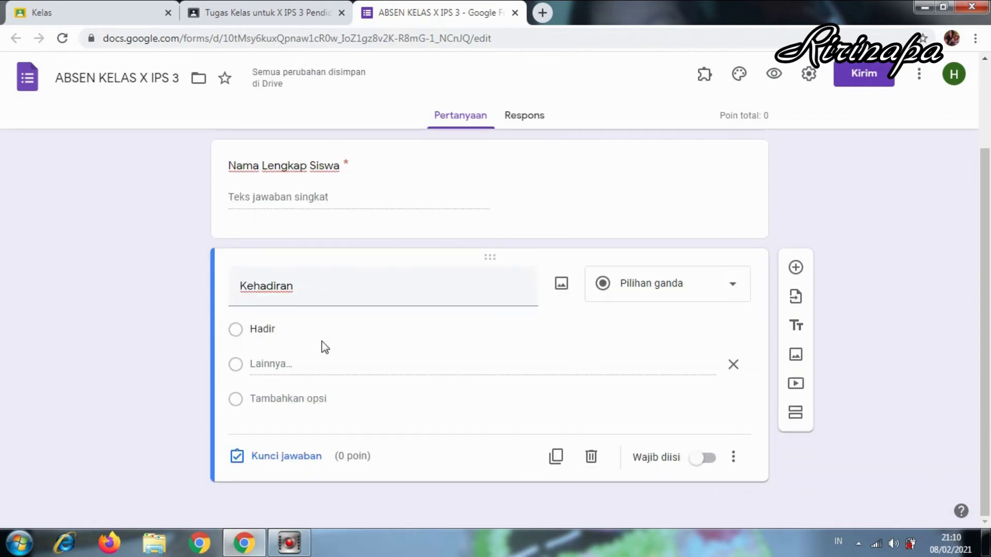
pyautogui.click(309, 400)
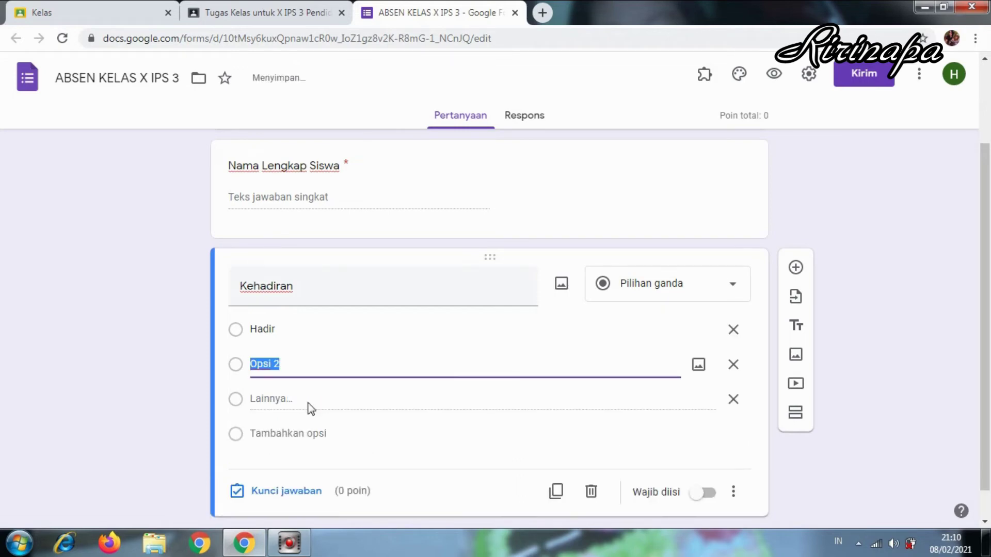
pyautogui.write('Saj')
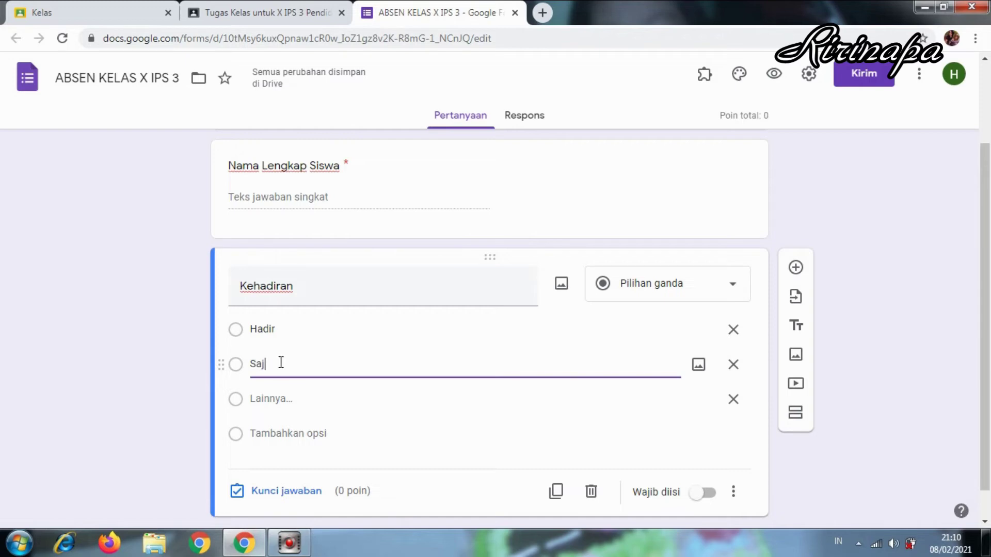
pyautogui.press('BackSpace')
pyautogui.write('ki')
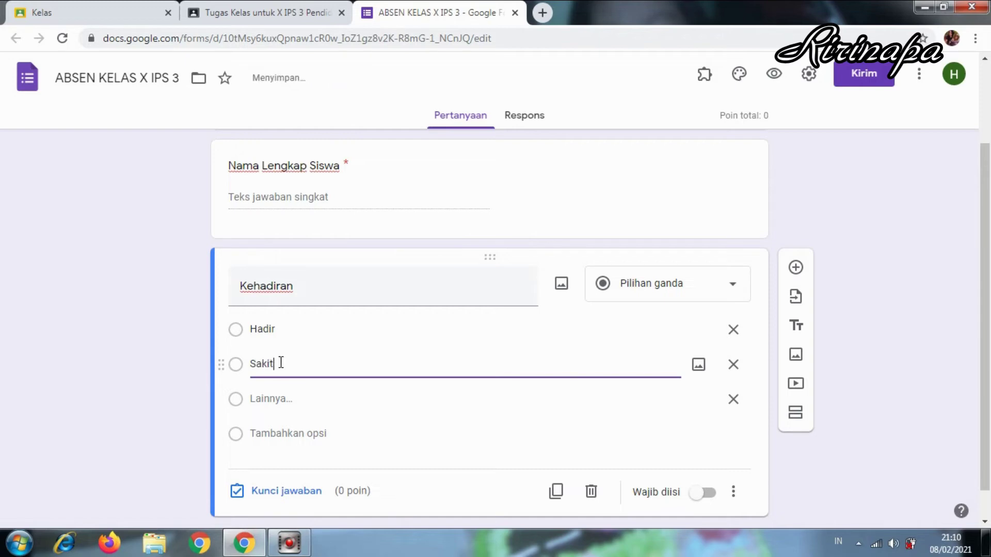
pyautogui.write('t')
pyautogui.click(299, 434)
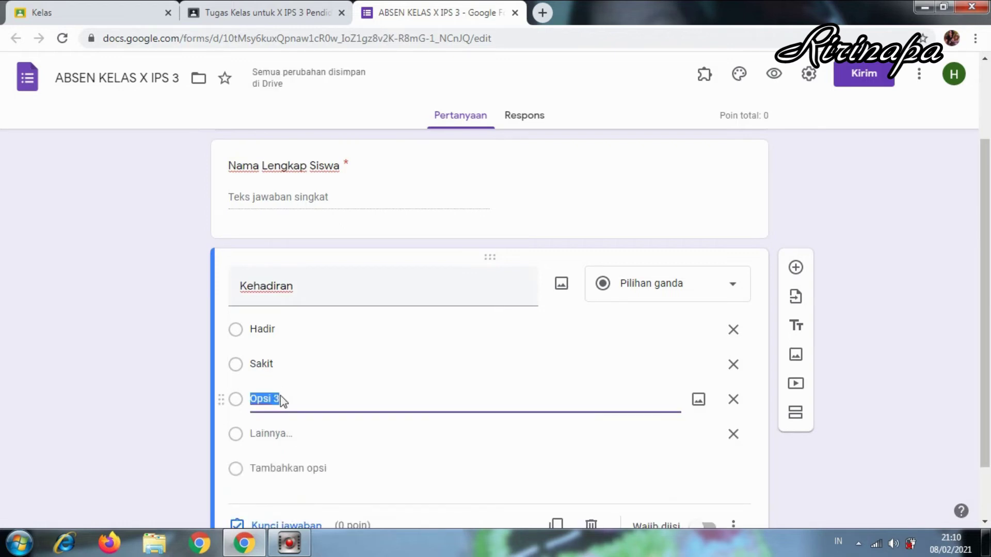
pyautogui.write('Ijin')
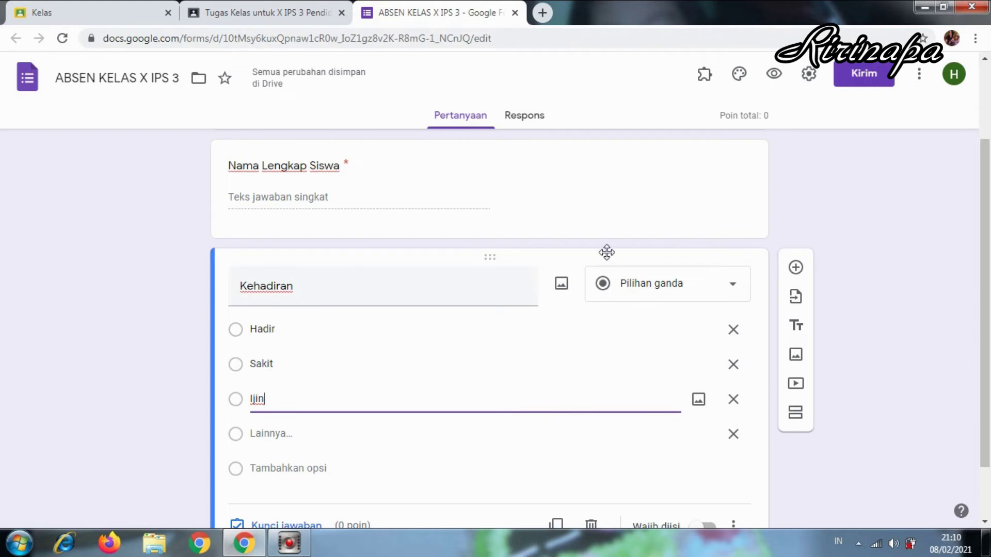
# Choose multiple choice (Pilihan ganda) as the Kehadiran question type and make the question required
pyautogui.click(735, 289)
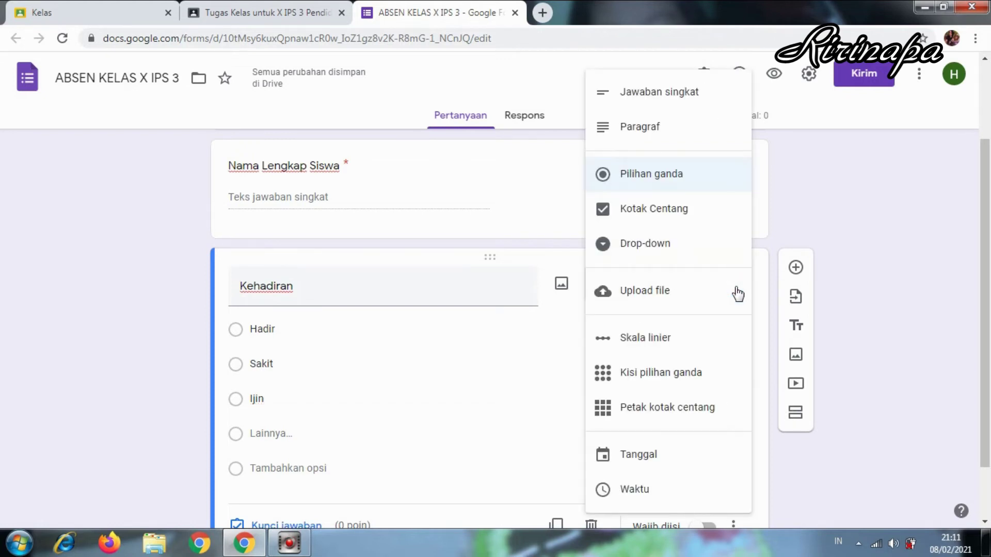
pyautogui.click(643, 176)
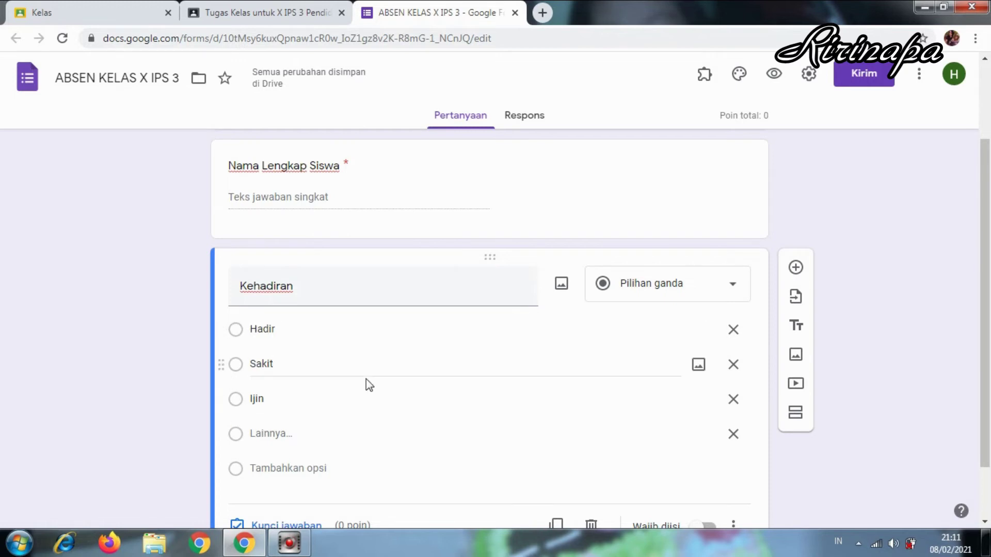
pyautogui.click(983, 522)
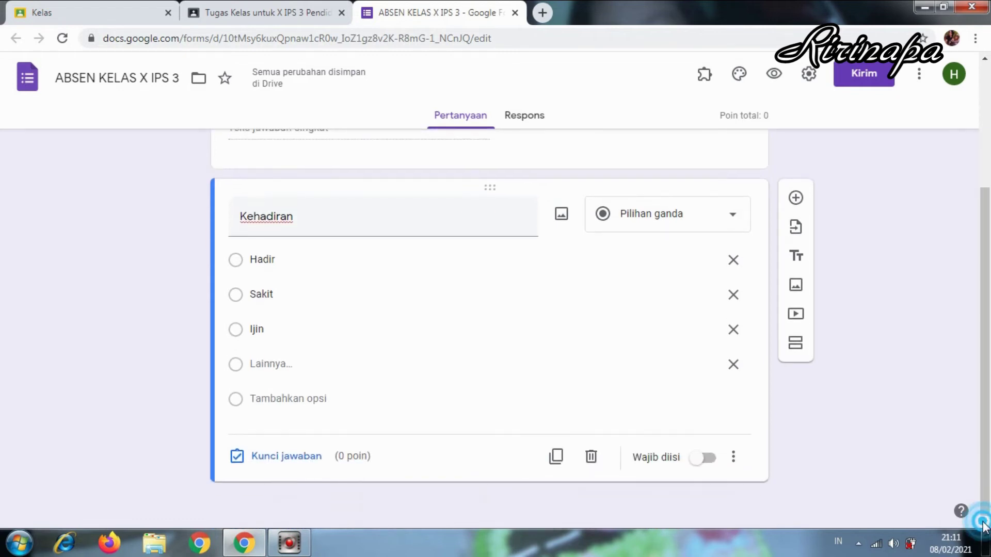
pyautogui.click(708, 458)
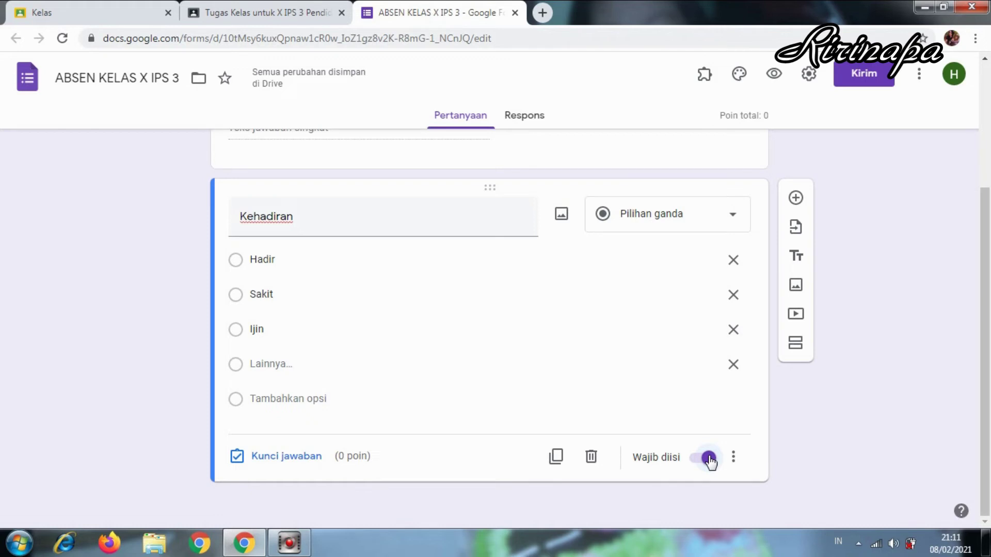
# Limit the form to one response per person (Batasi ke 1 tanggapan) and save the form settings
pyautogui.click(808, 75)
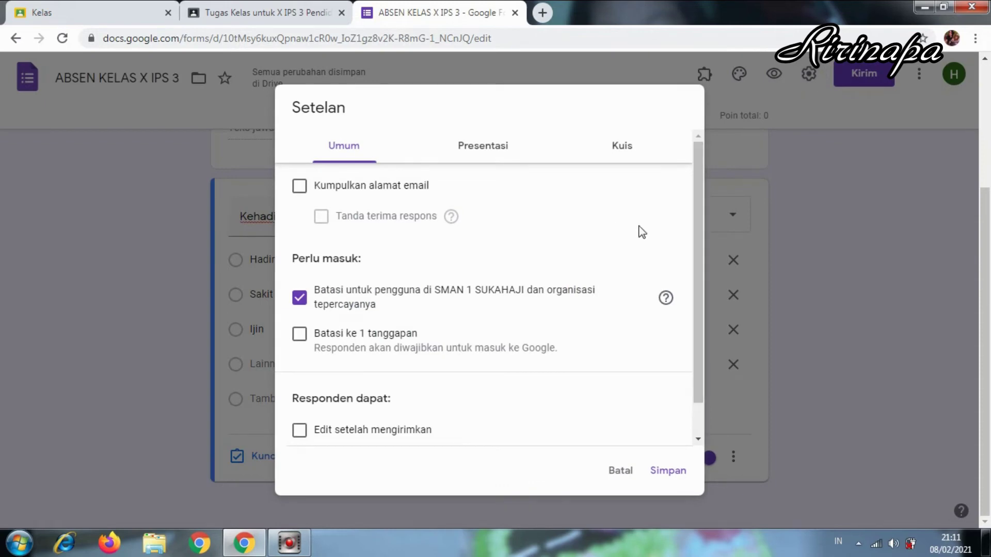
pyautogui.click(300, 336)
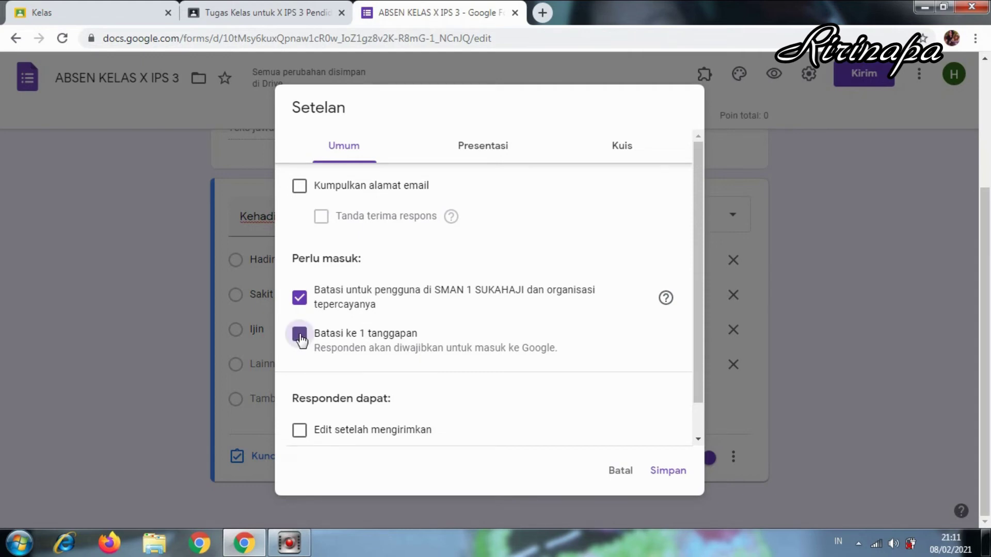
pyautogui.click(667, 474)
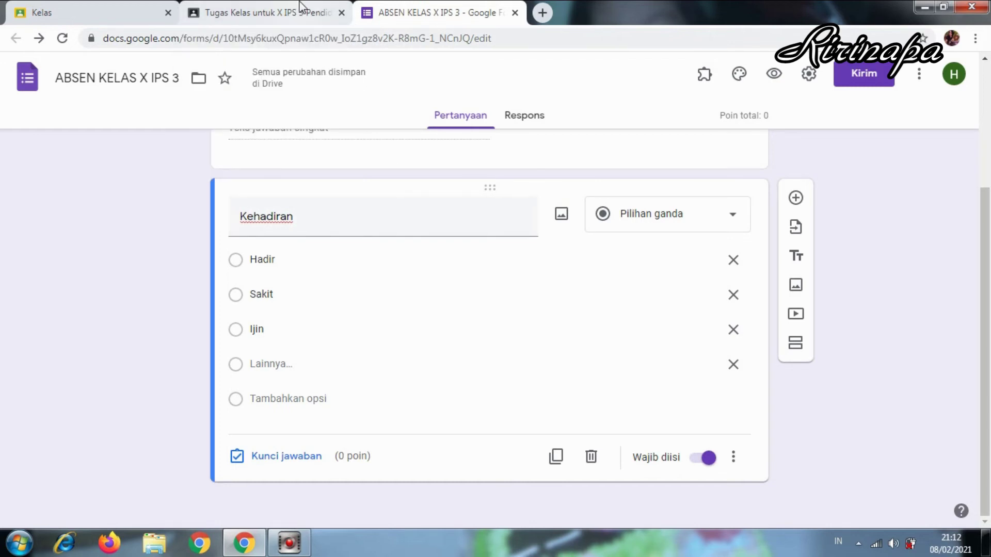
# Switch to the Google Classroom assignment ABSEN SISWA 10-02-2021 and set its points to 1
pyautogui.click(287, 15)
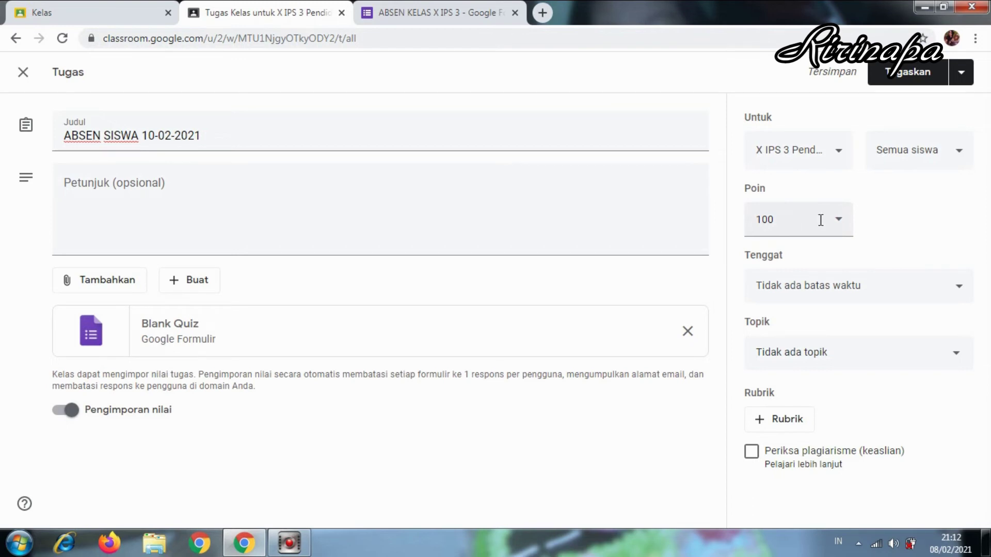
pyautogui.click(839, 222)
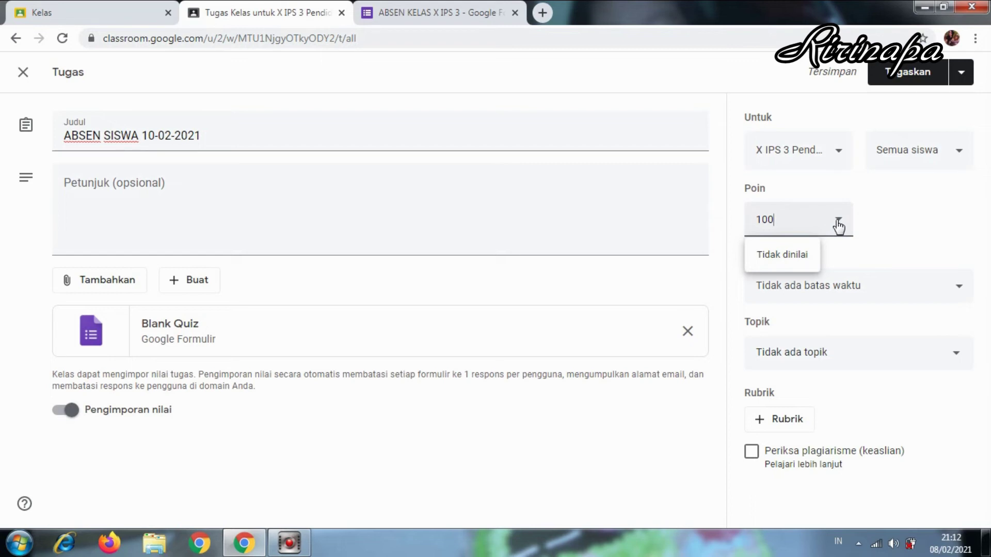
pyautogui.press('BackSpace')
pyautogui.press('BackSpace')
# Set the assignment's due date to 10 Feb 2021 at 11.00 and its topic to ABSEN SEMESTER 2
pyautogui.click(838, 295)
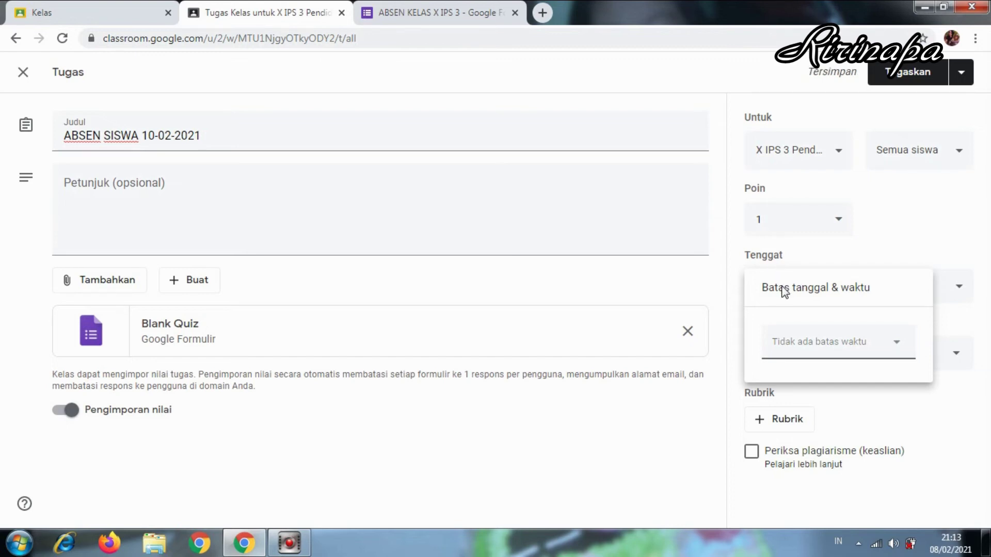
pyautogui.click(822, 294)
pyautogui.click(899, 343)
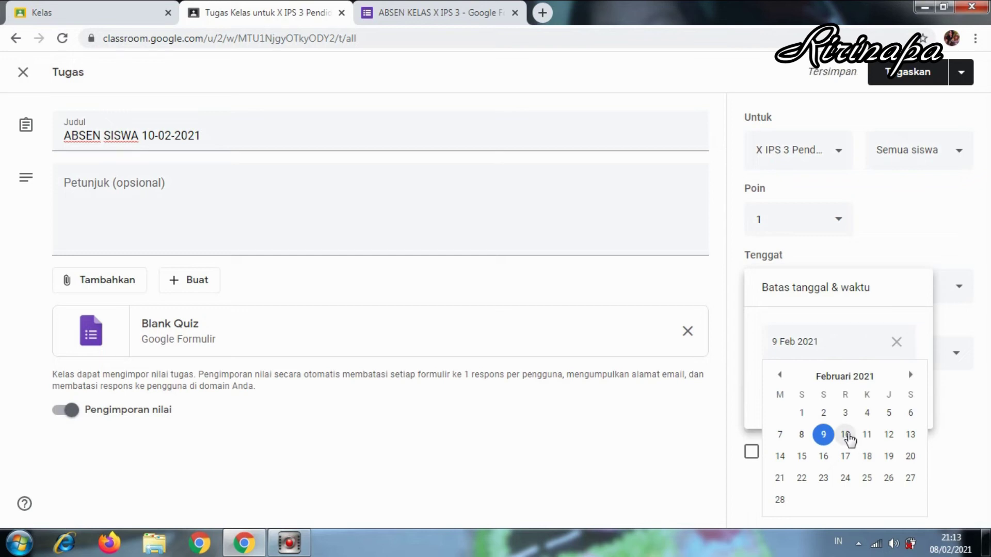
pyautogui.click(846, 436)
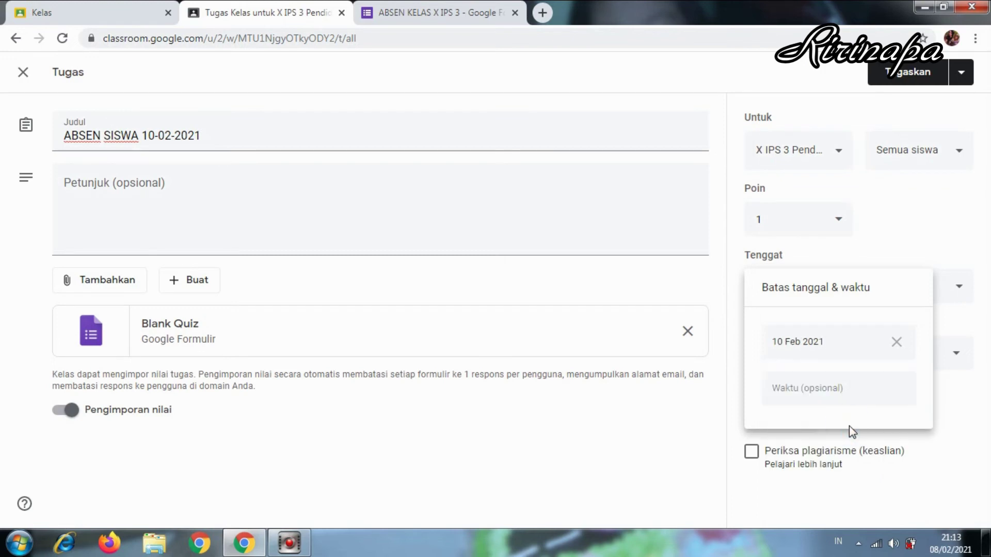
pyautogui.click(826, 387)
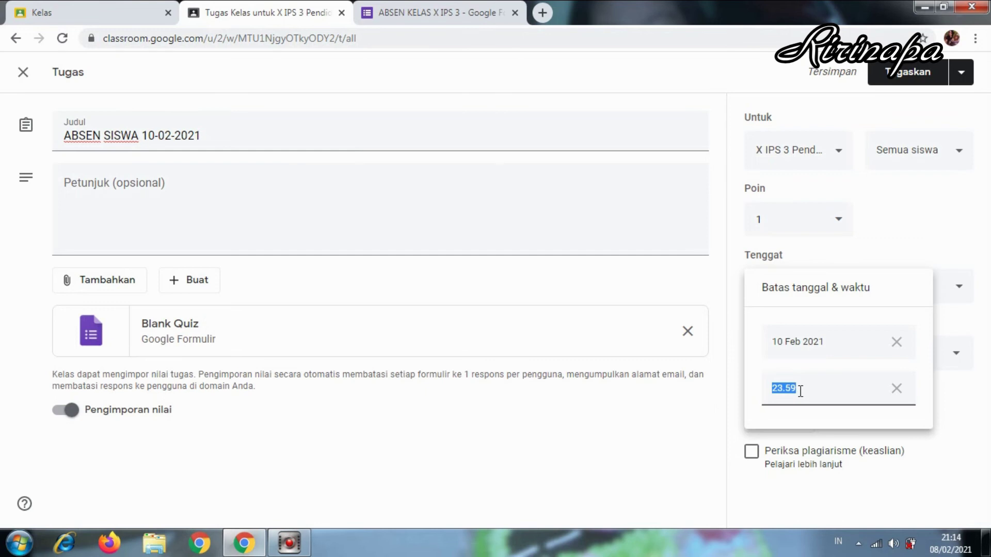
pyautogui.write('11.00')
pyautogui.click(949, 388)
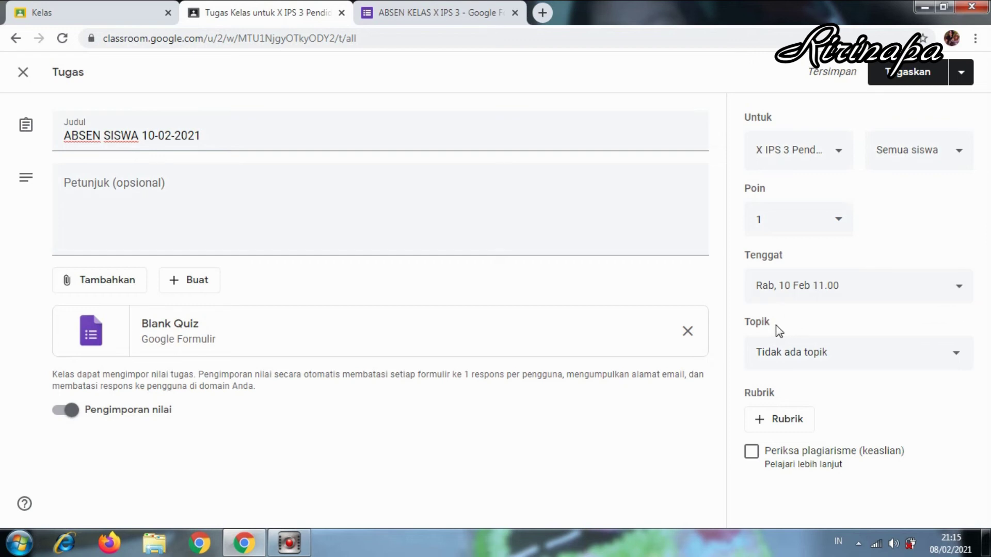
pyautogui.click(961, 357)
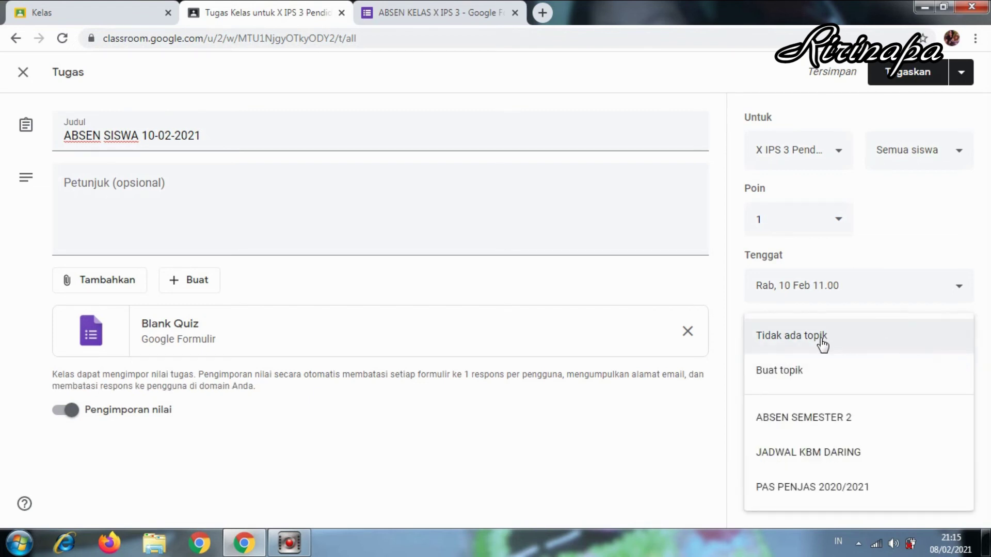
pyautogui.click(807, 419)
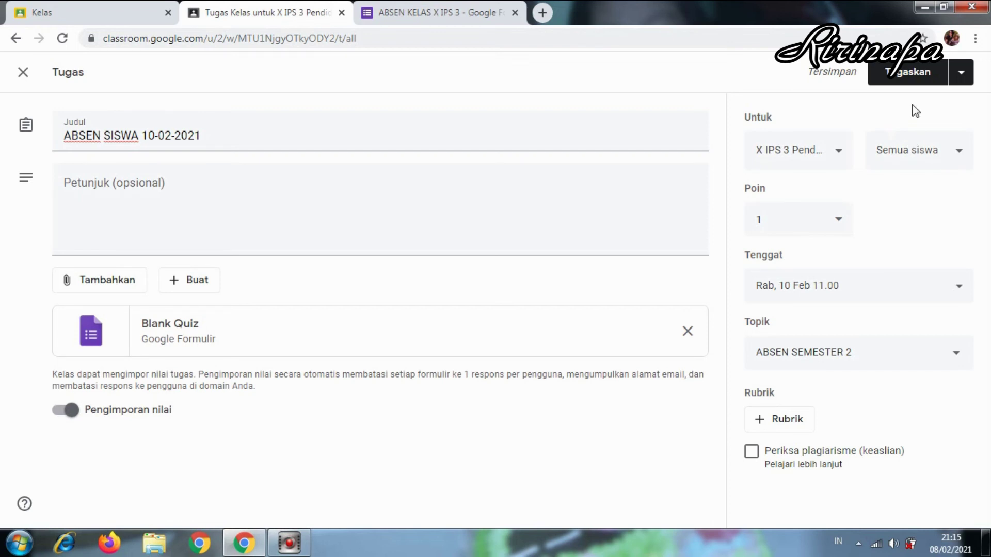
# Schedule the assignment to be posted on 10 Feb 2021 at 10.00
pyautogui.click(959, 77)
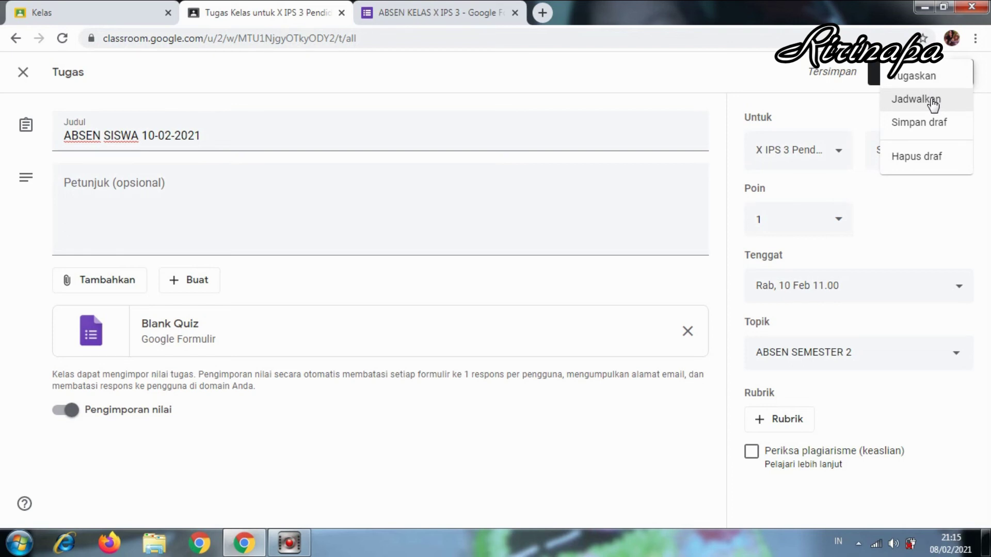
pyautogui.click(933, 102)
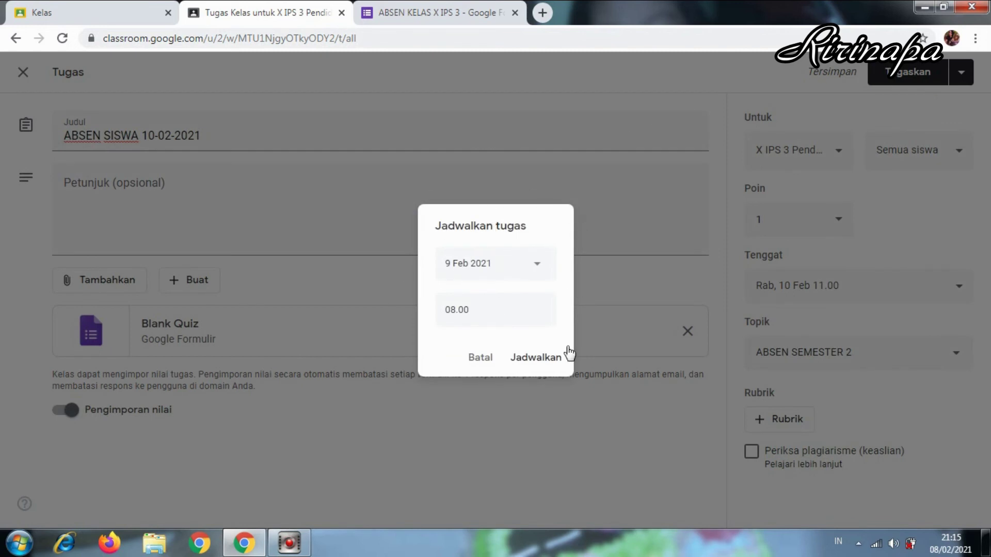
pyautogui.click(537, 267)
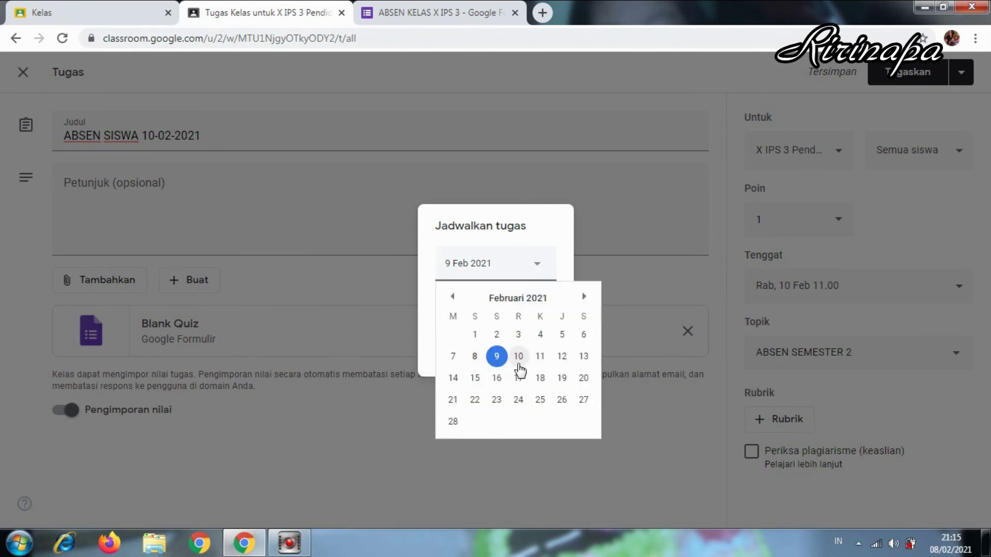
pyautogui.click(519, 362)
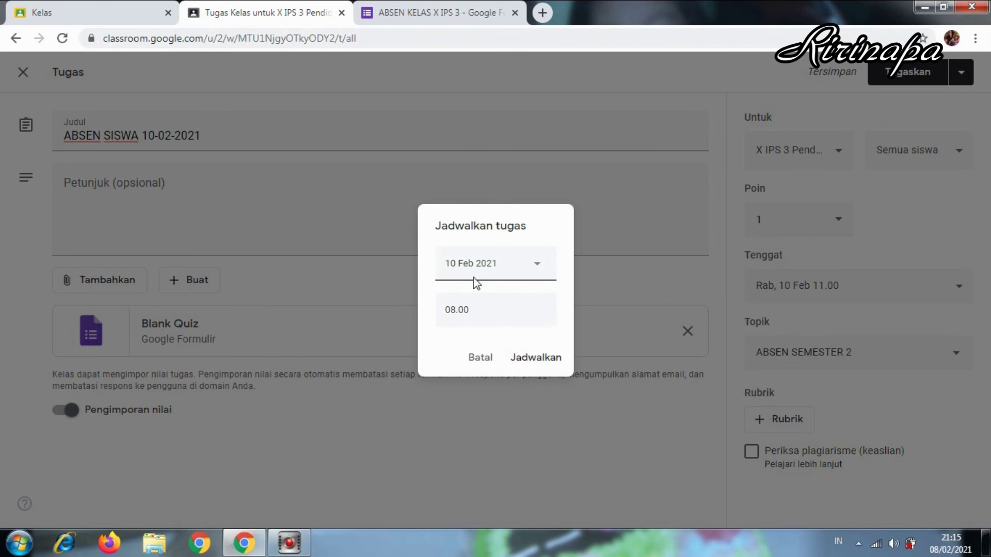
pyautogui.click(474, 305)
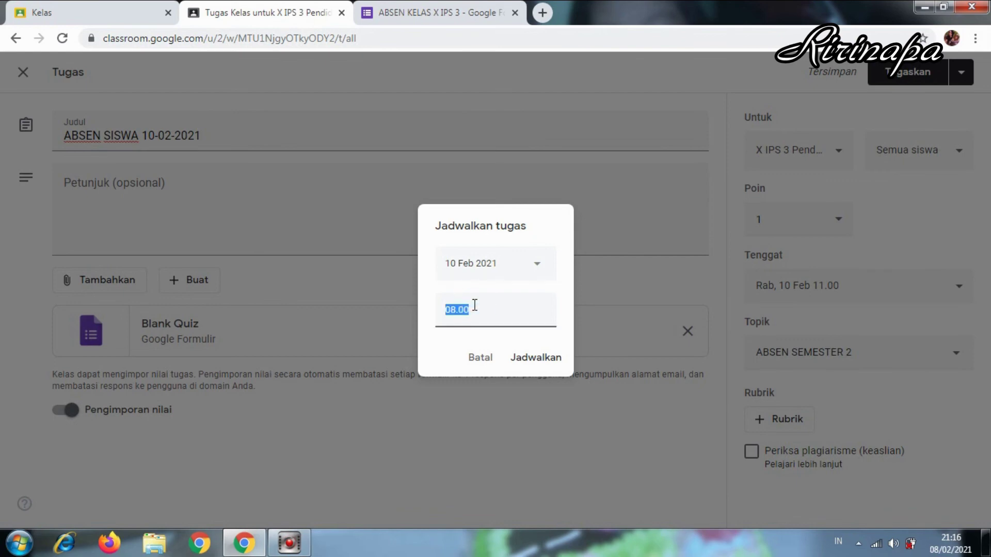
pyautogui.write('10.00')
pyautogui.click(531, 364)
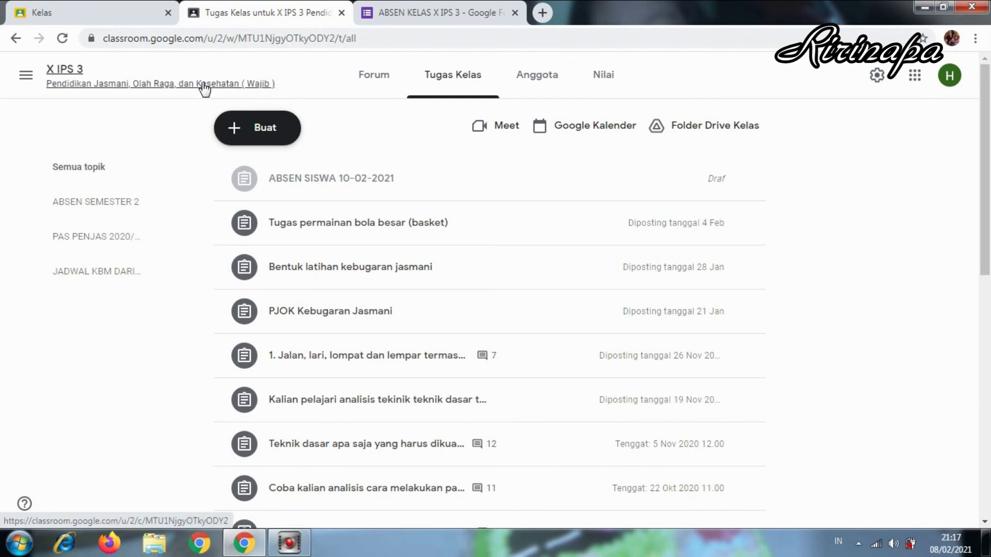
# Go to the X MIPA 2 class and open its attendance assignment ABSEN SISWA 04-02-2021
pyautogui.click(26, 77)
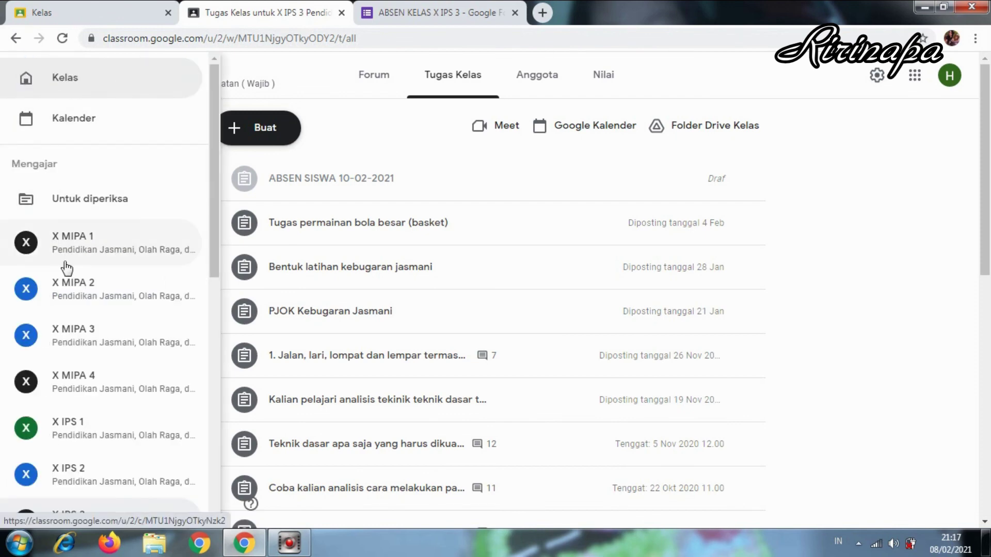
pyautogui.click(78, 299)
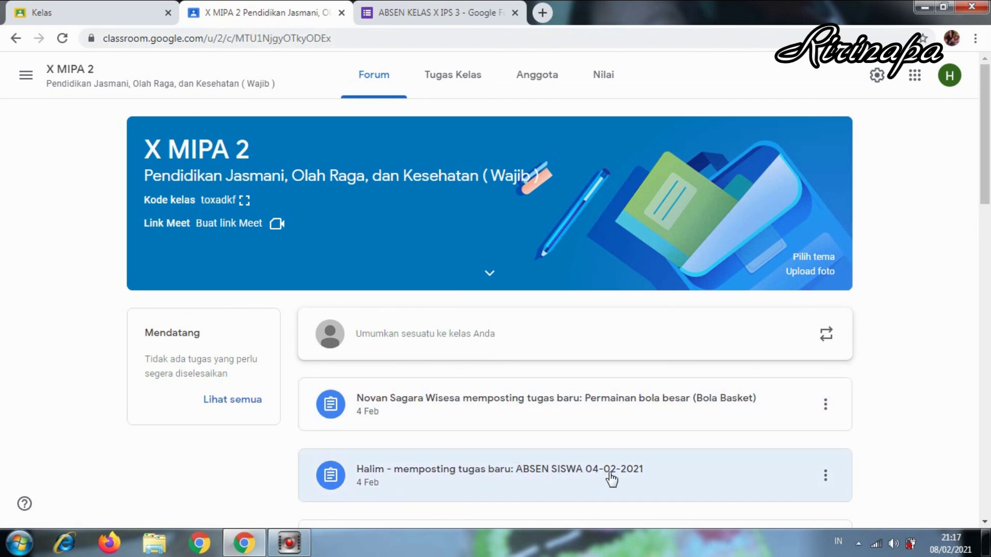
pyautogui.click(599, 478)
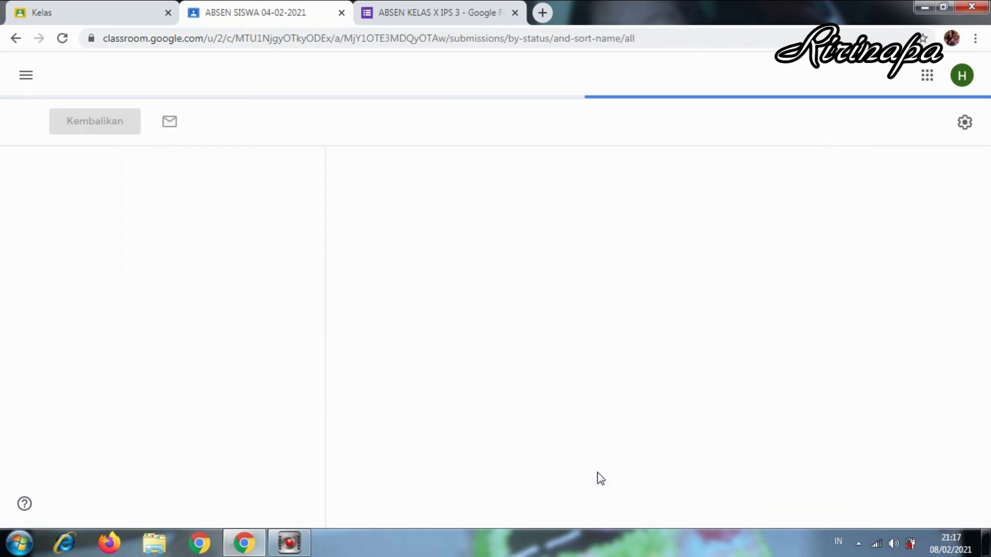